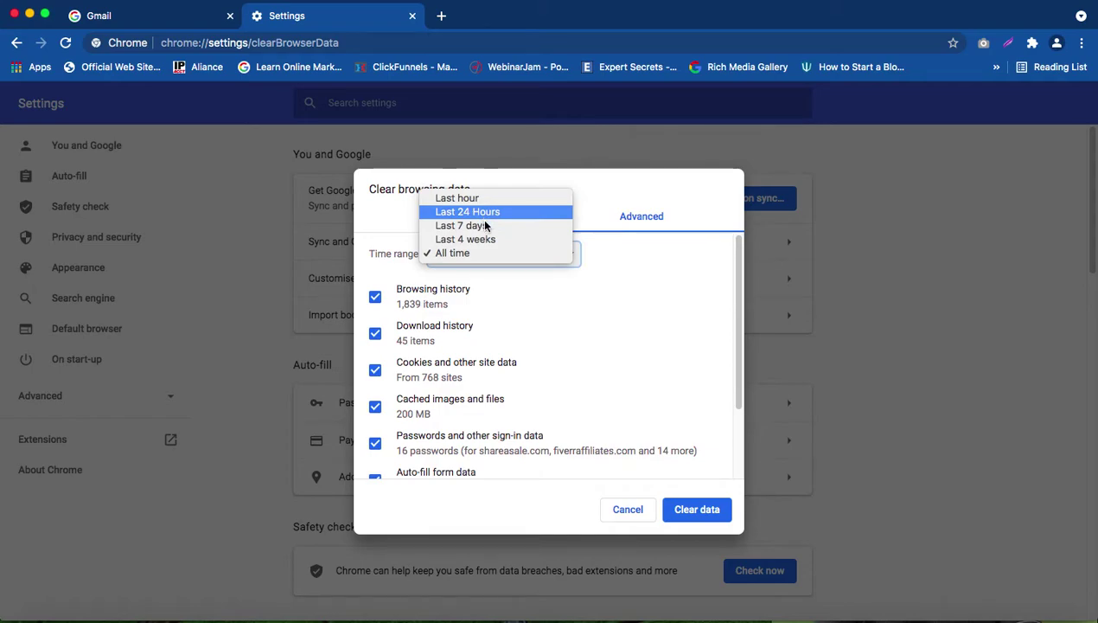
- Clear Chrome's browsing data with the time range kept at All time
click(604, 326)
scroll(599, 388, down, 3)
scroll(599, 387, up, 3)
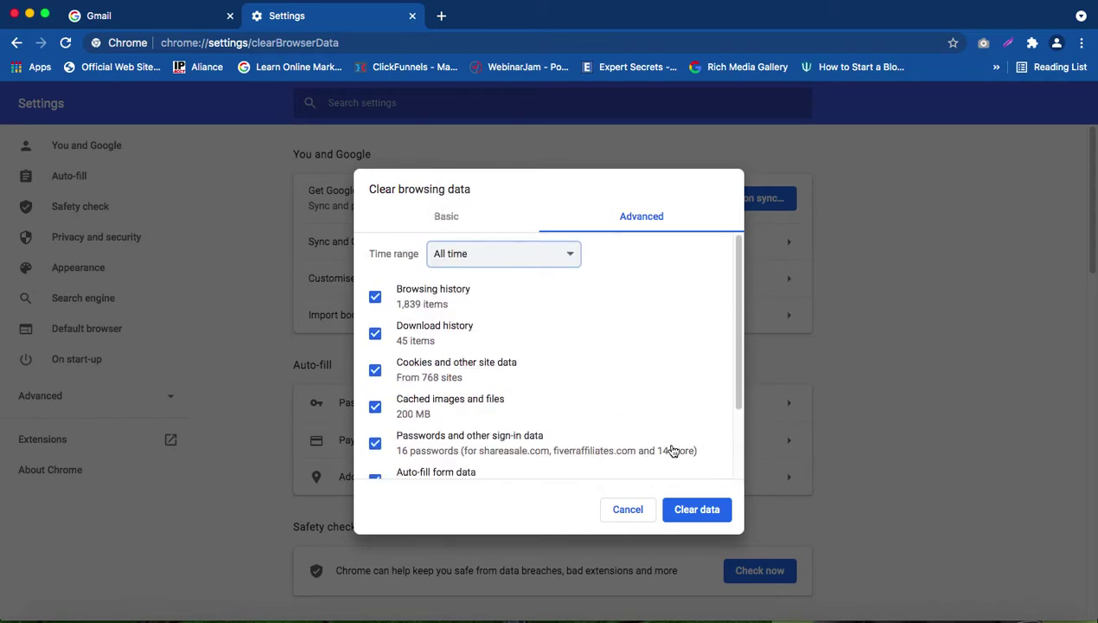
click(692, 511)
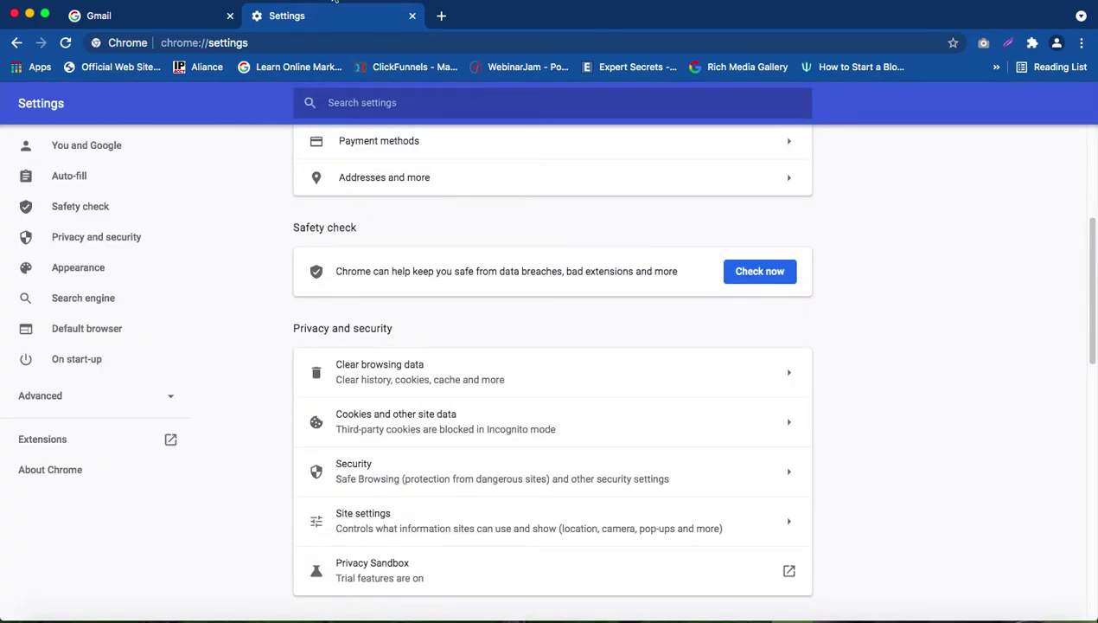
- Close the Gmail tab and clear the remaining browsing data again from More Tools > Clear Browsing Data
click(230, 15)
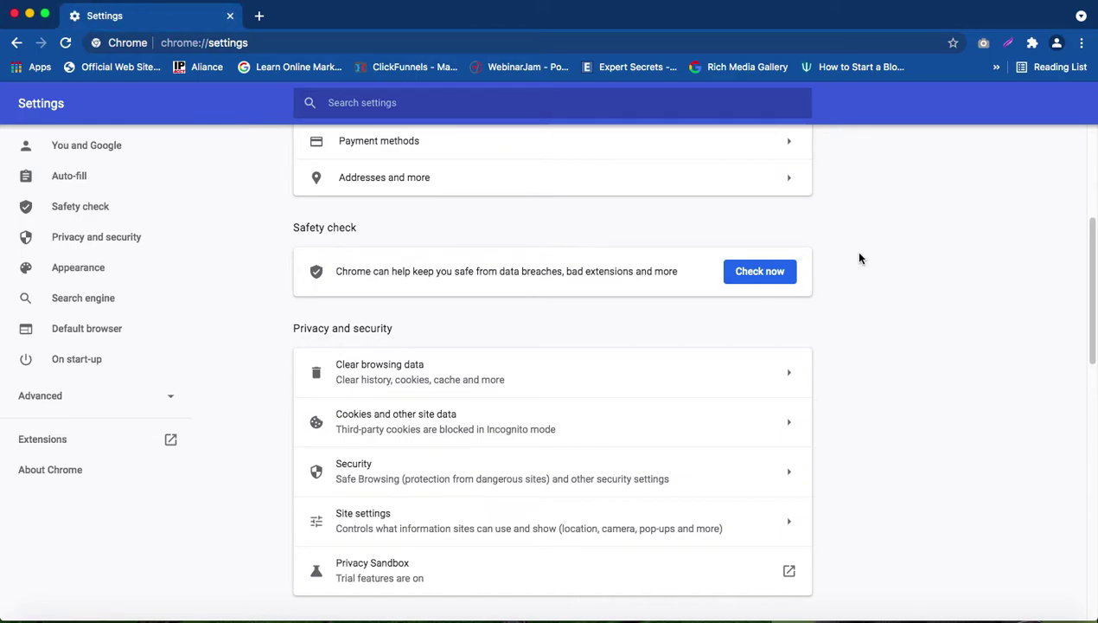
click(1080, 43)
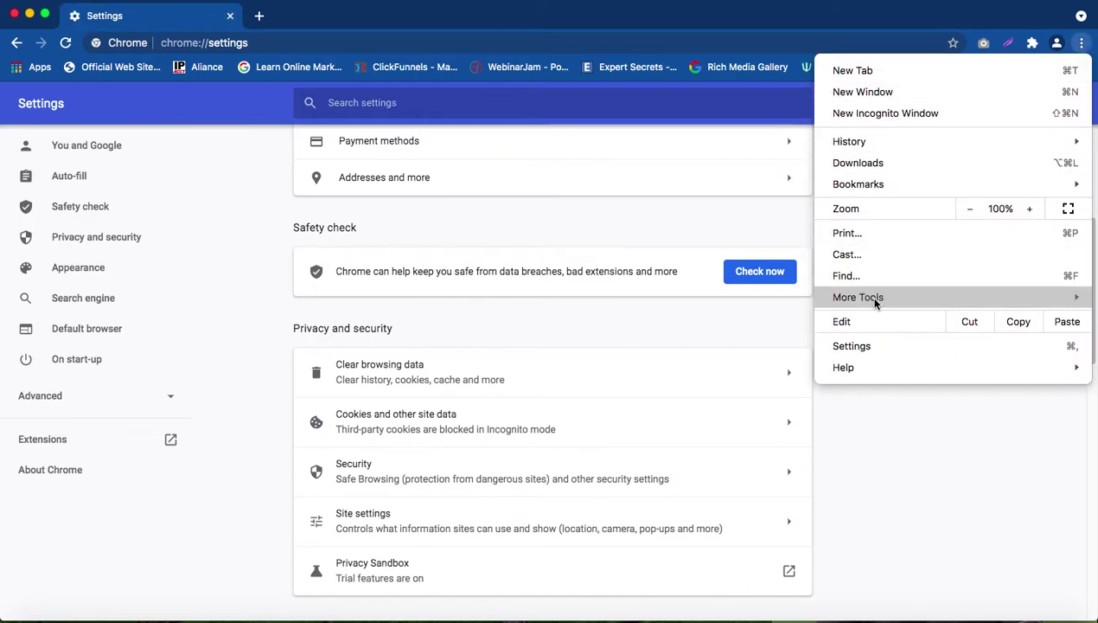
mouse_move(864, 296)
click(590, 369)
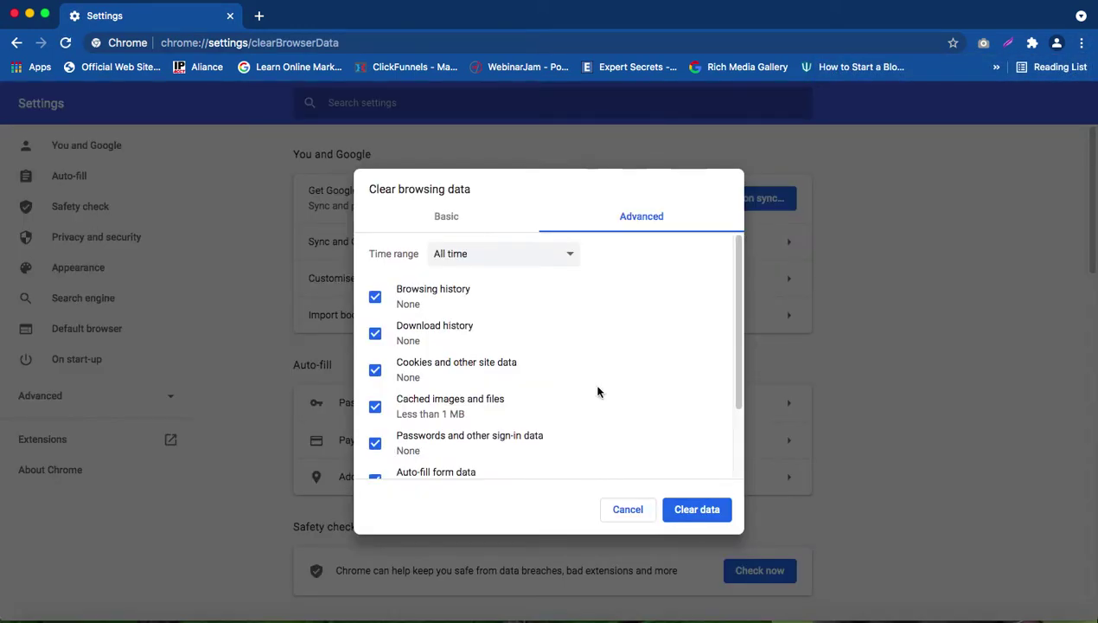
scroll(596, 390, down, 2)
click(697, 514)
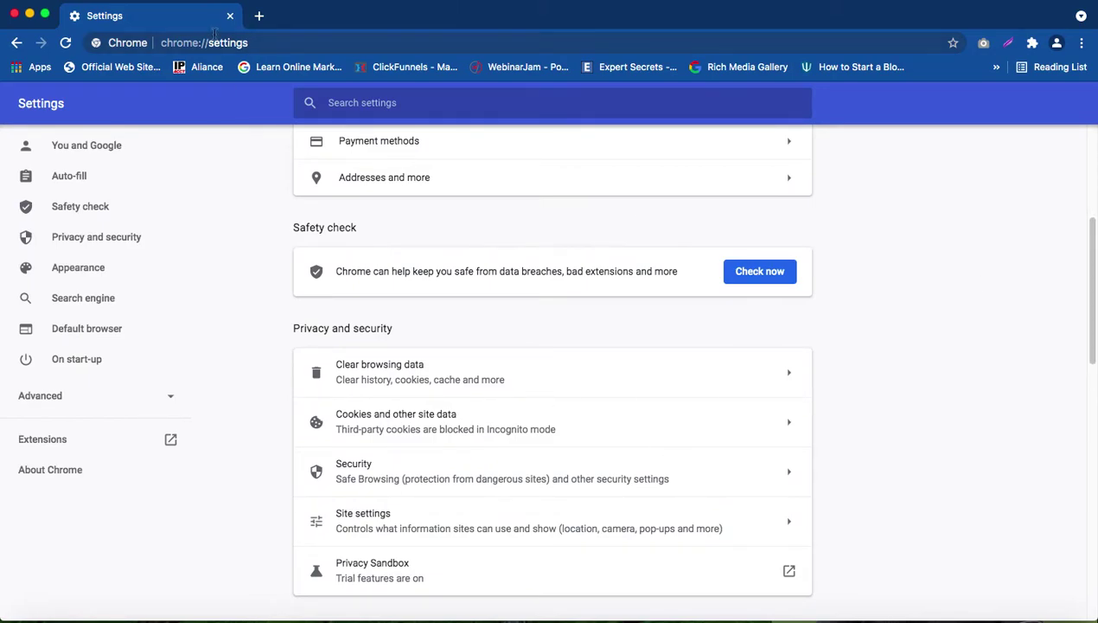
- In a fresh tab, search Google for 'gmail' and open the Gmail - Google result
click(260, 16)
click(230, 16)
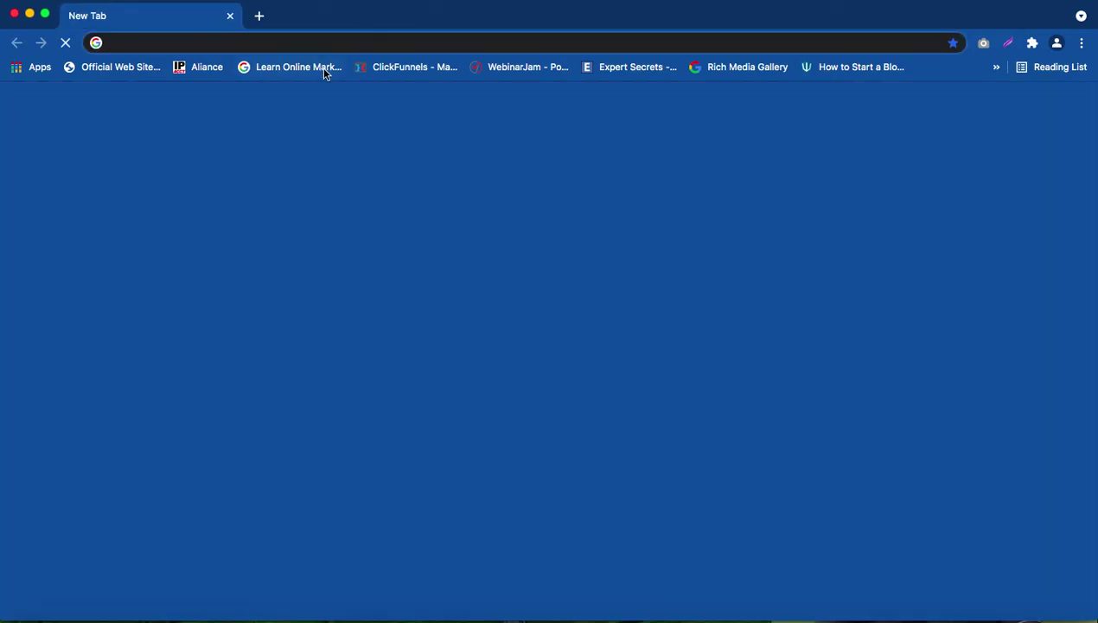
text(gmail)
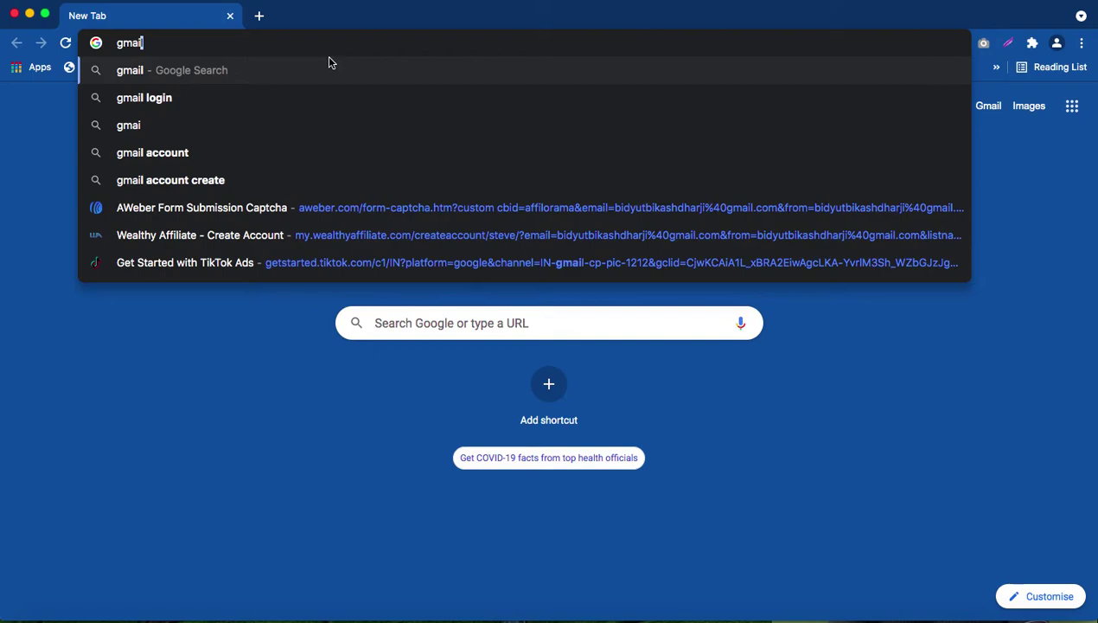
key(Return)
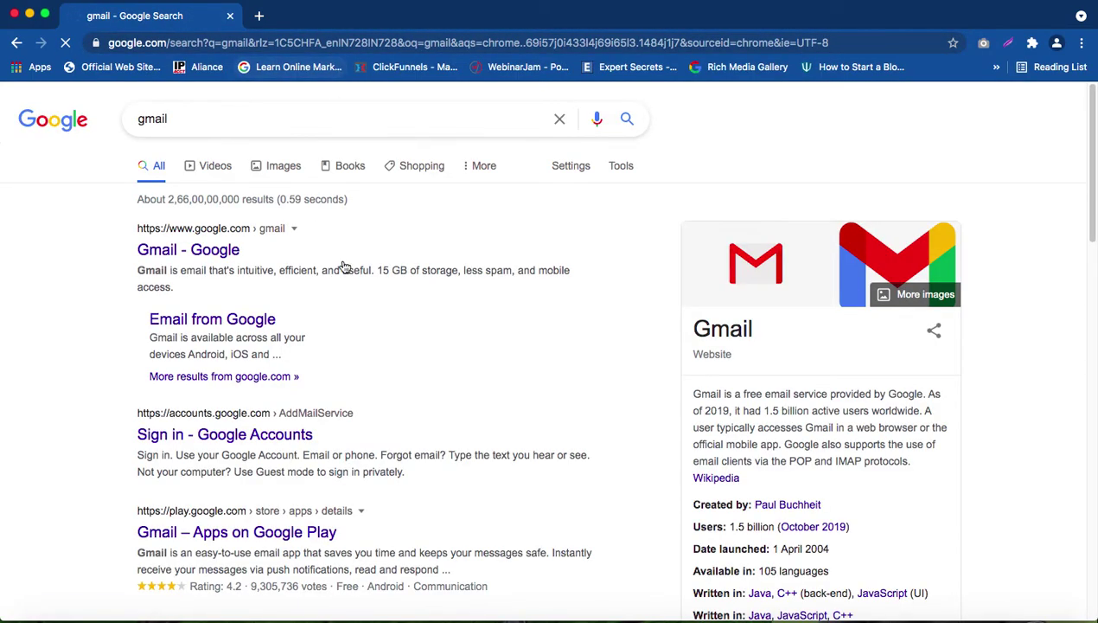
click(226, 251)
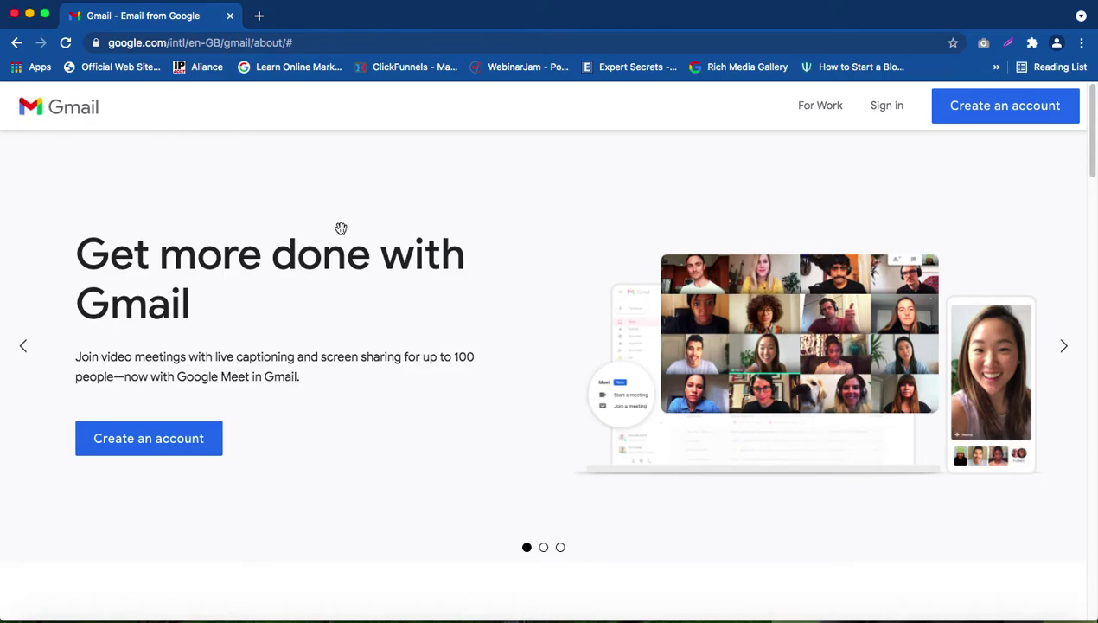
- Browse the Gmail welcome page and choose Create an account
scroll(341, 228, down, 15)
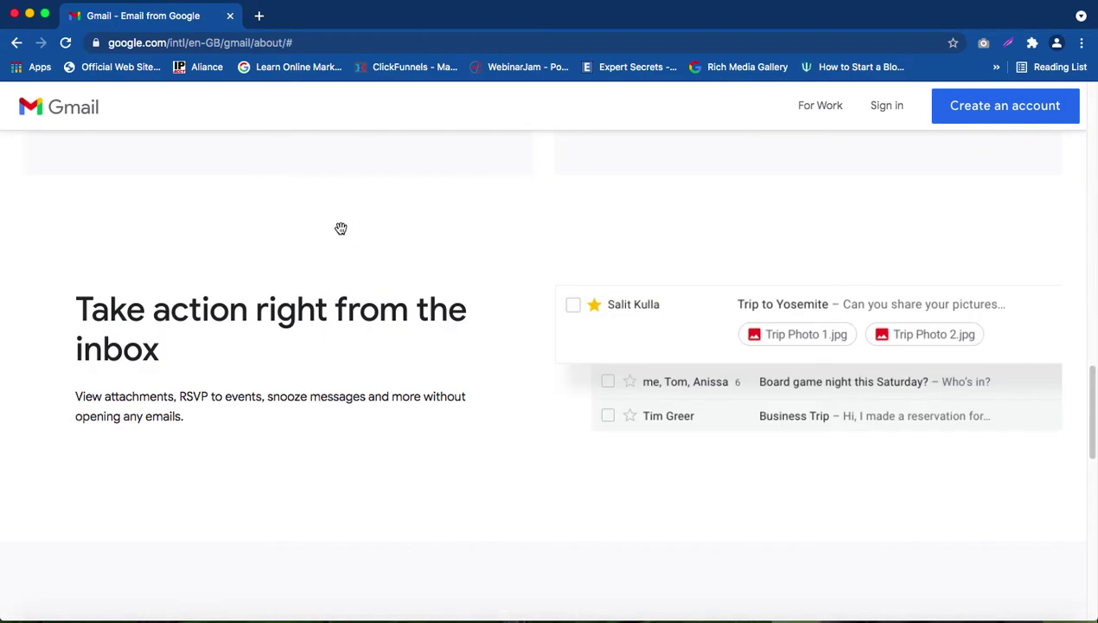
scroll(341, 229, up, 15)
scroll(341, 232, down, 13)
scroll(341, 232, down, 10)
scroll(341, 231, up, 20)
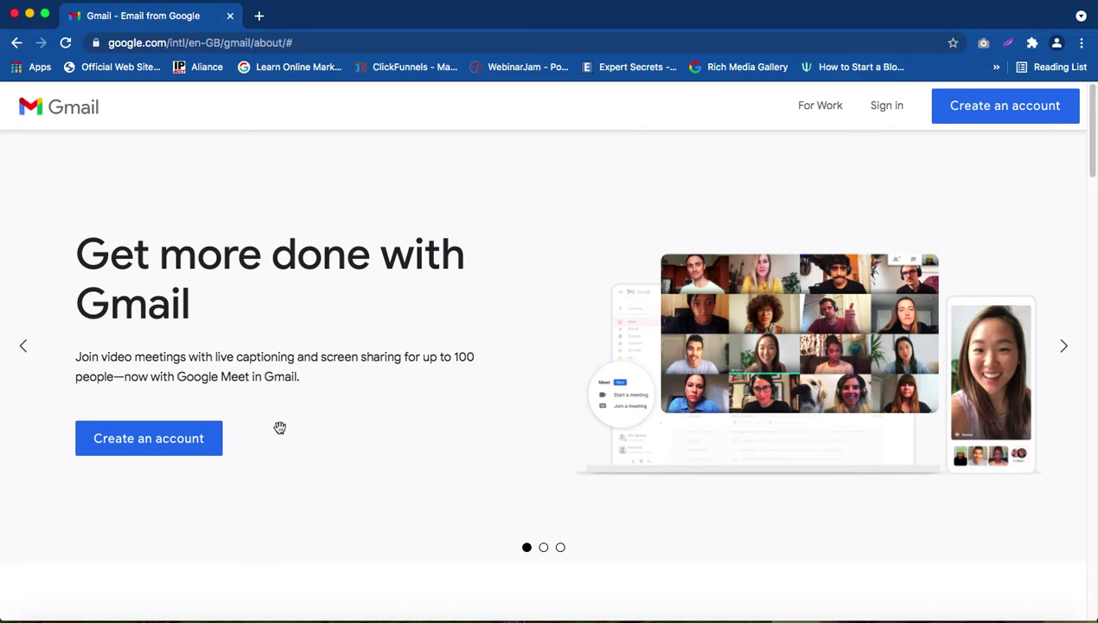
click(174, 452)
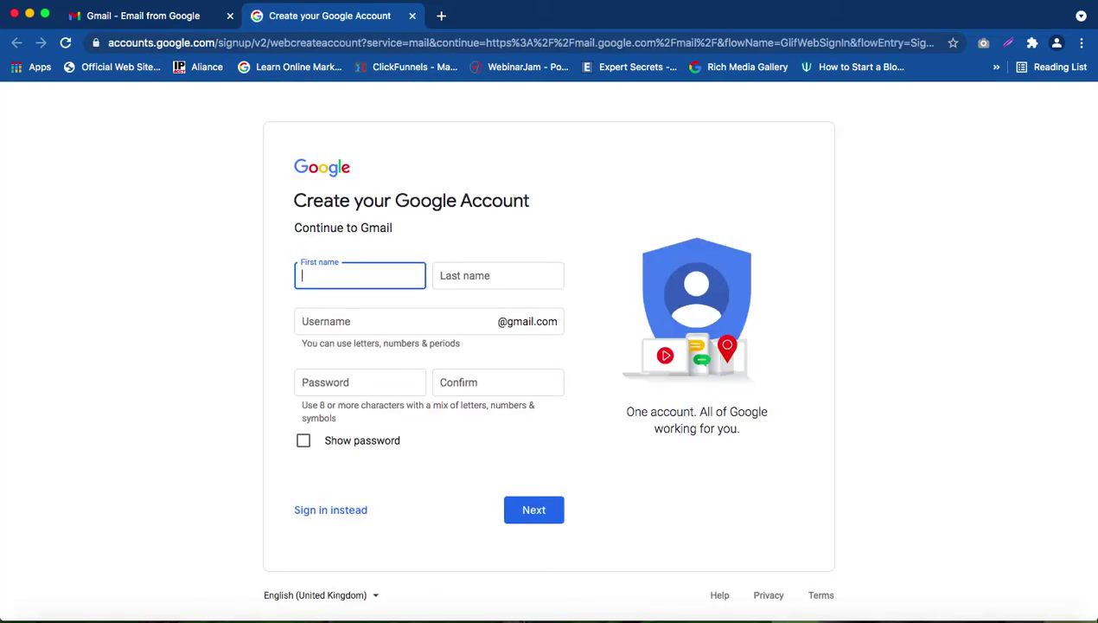
- Dismiss the stray menus and enter the user's first and last name, fixing a typo
click(268, 0)
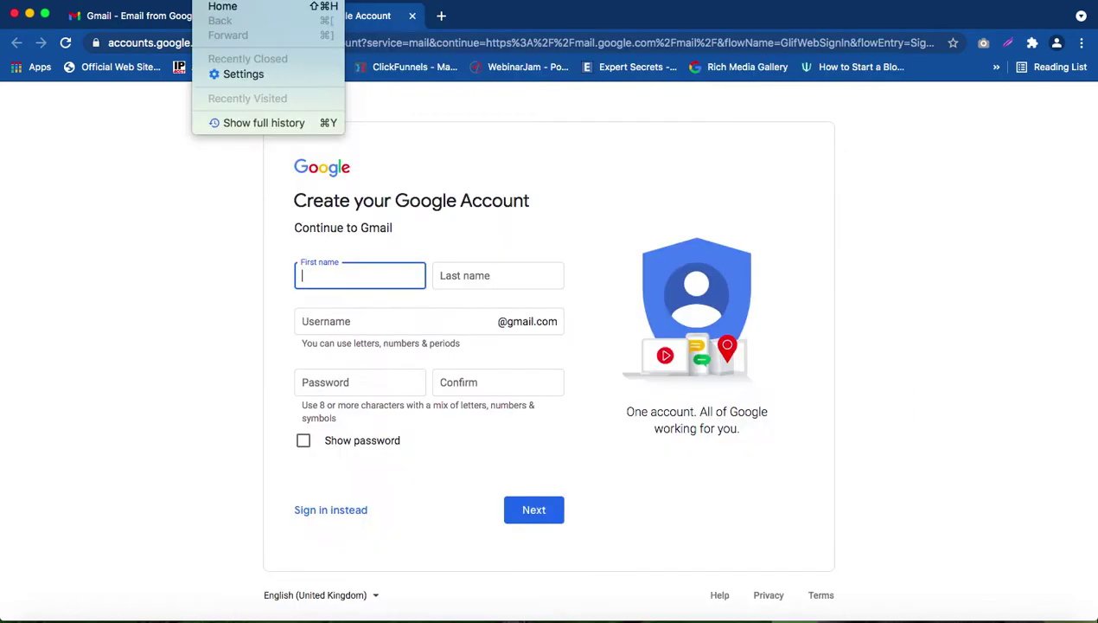
key(Escape)
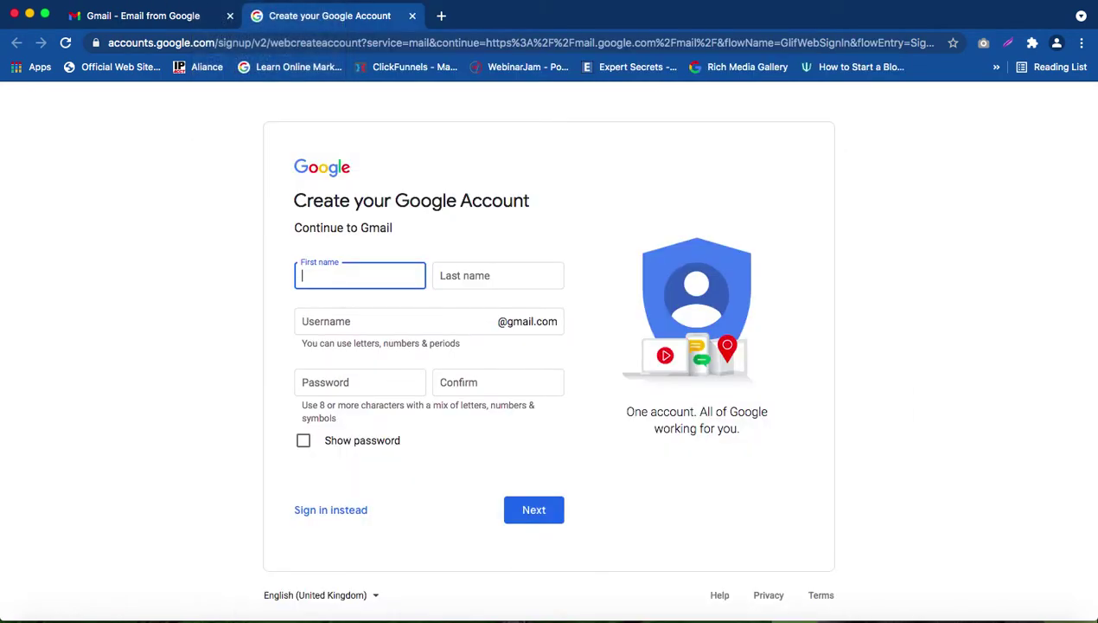
click(20, 3)
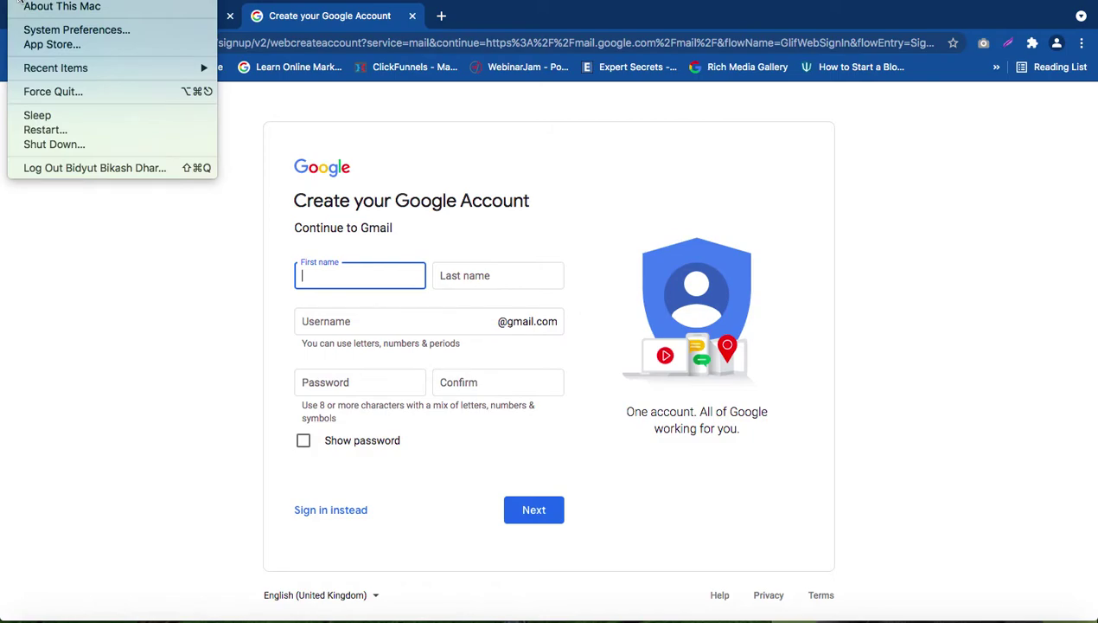
click(917, 205)
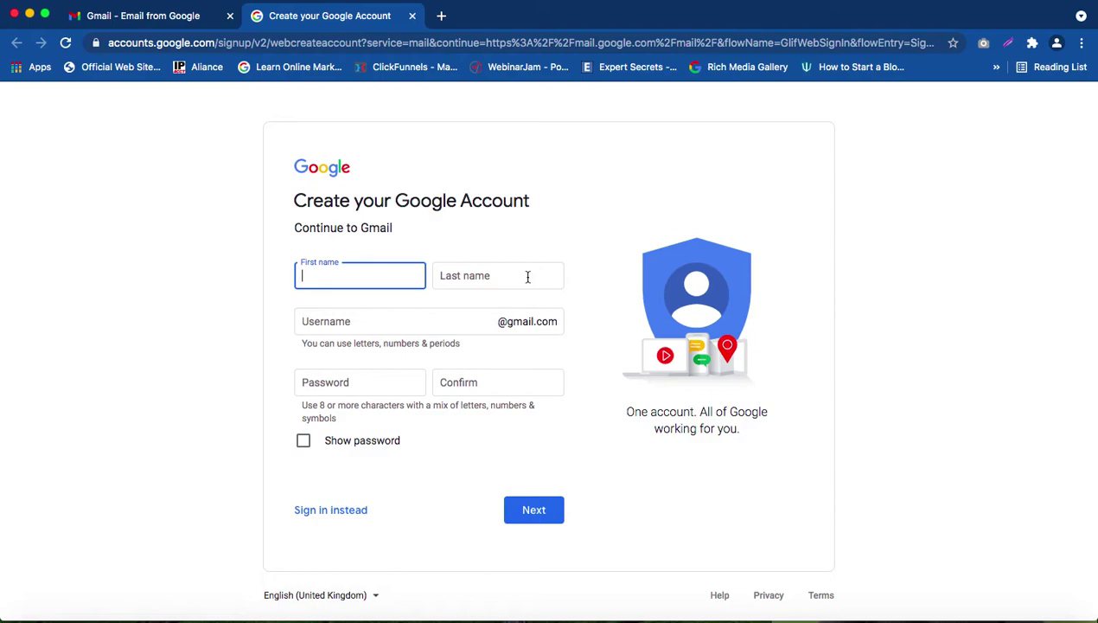
click(472, 278)
text(Dar)
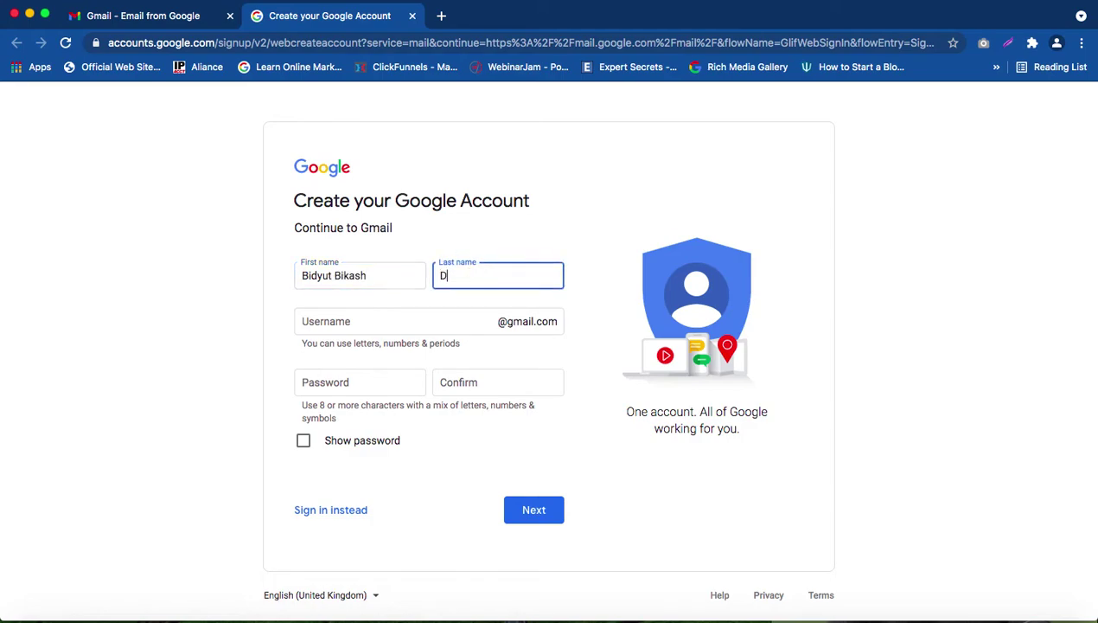
key(BackSpace)
key(BackSpace)
- Replace the suggested username with a custom username of the user's choosing
click(440, 324)
double_click(427, 307)
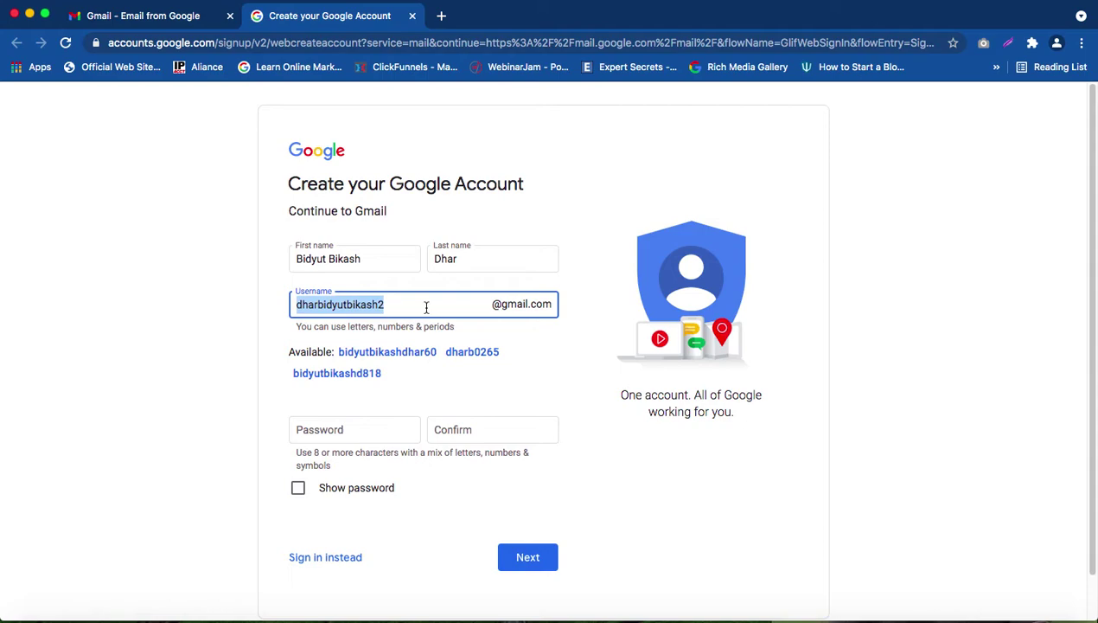
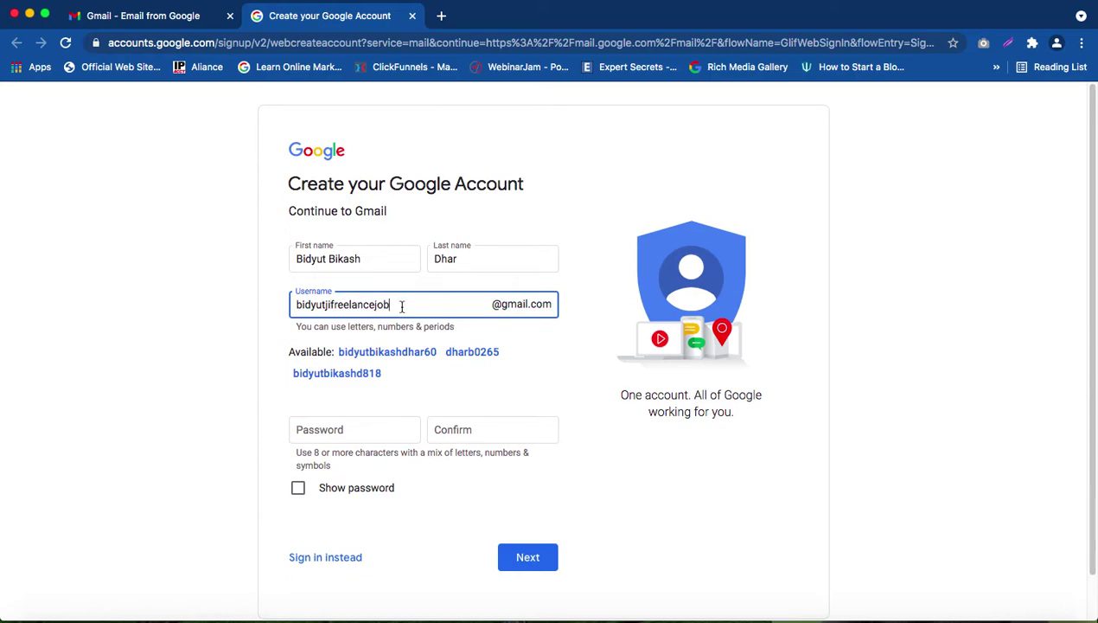
click(537, 336)
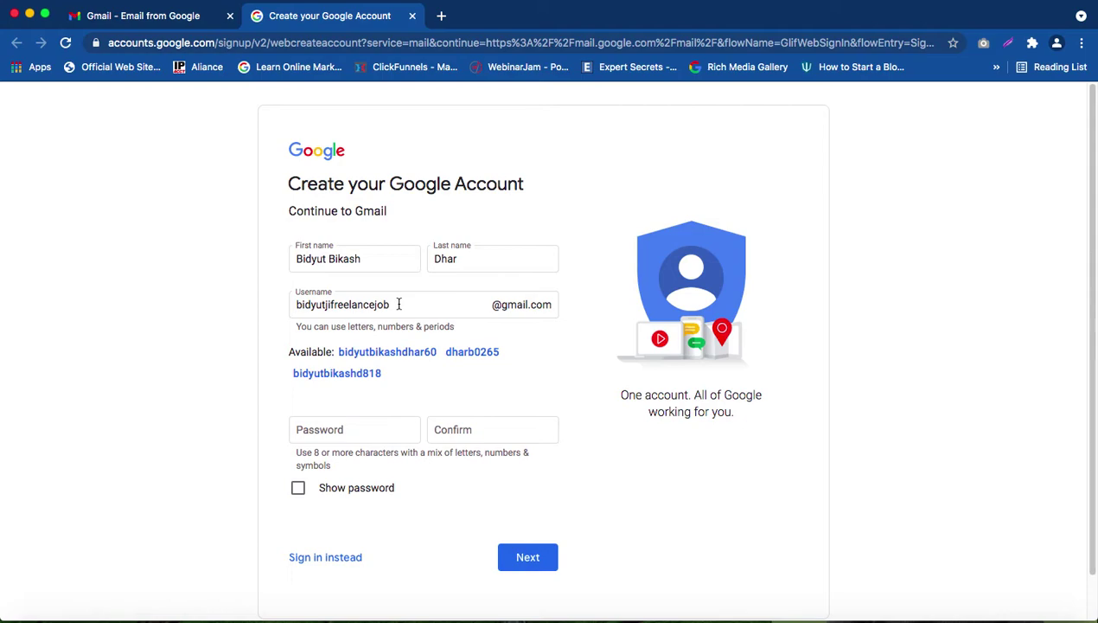
click(399, 303)
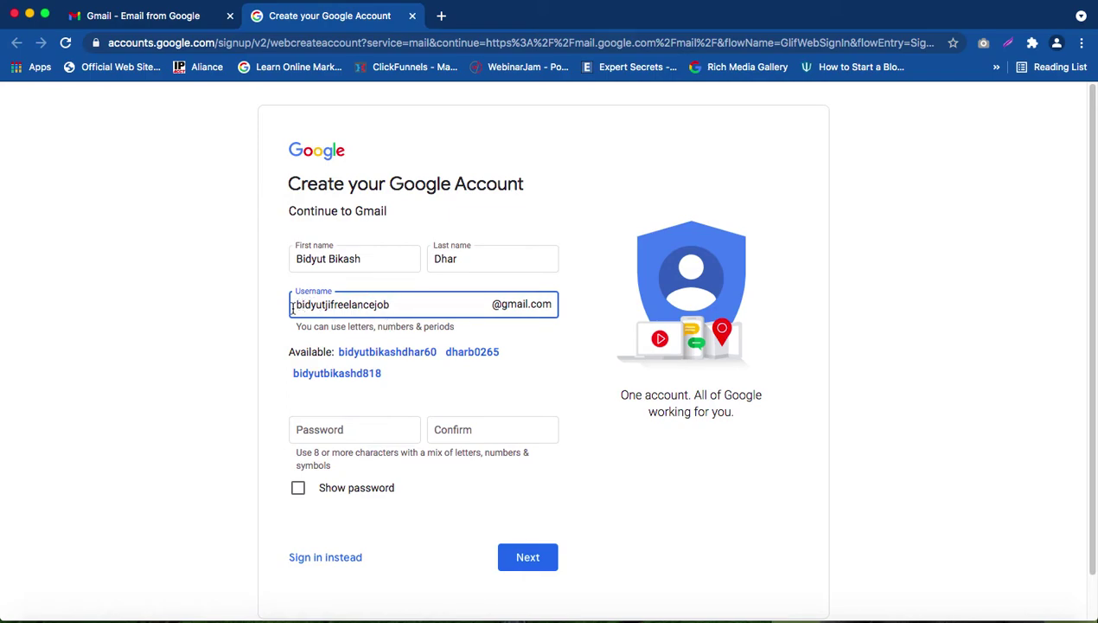
- Type the account password in the Password and Confirm fields, then open a blank new tab
drag(293, 308, 432, 301)
click(517, 397)
click(397, 434)
text(********)
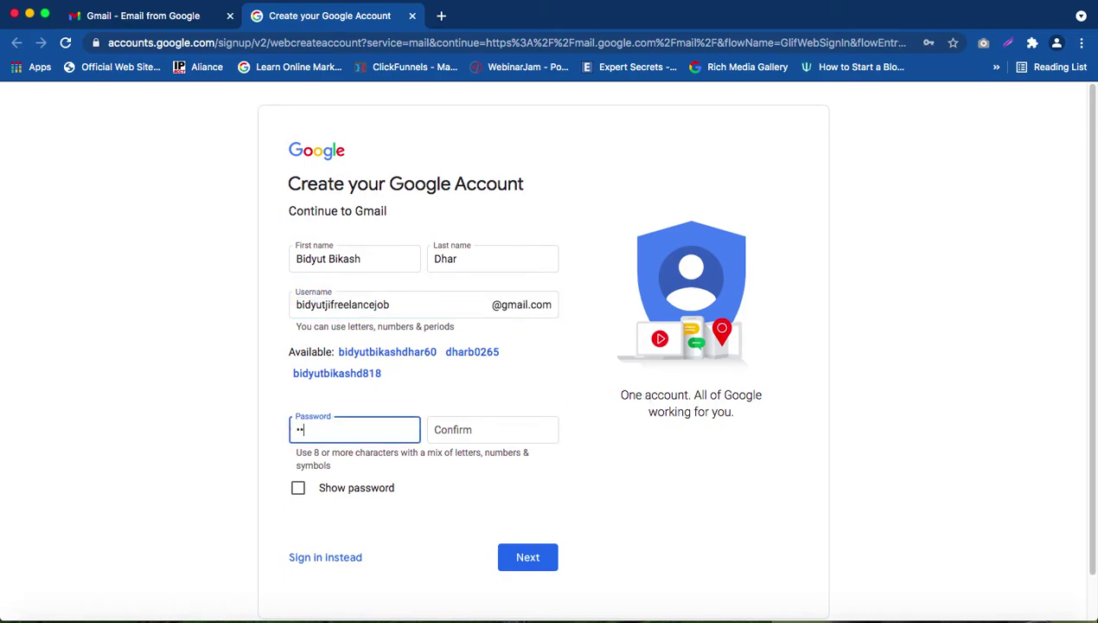
text(*******)
click(520, 426)
text(************)
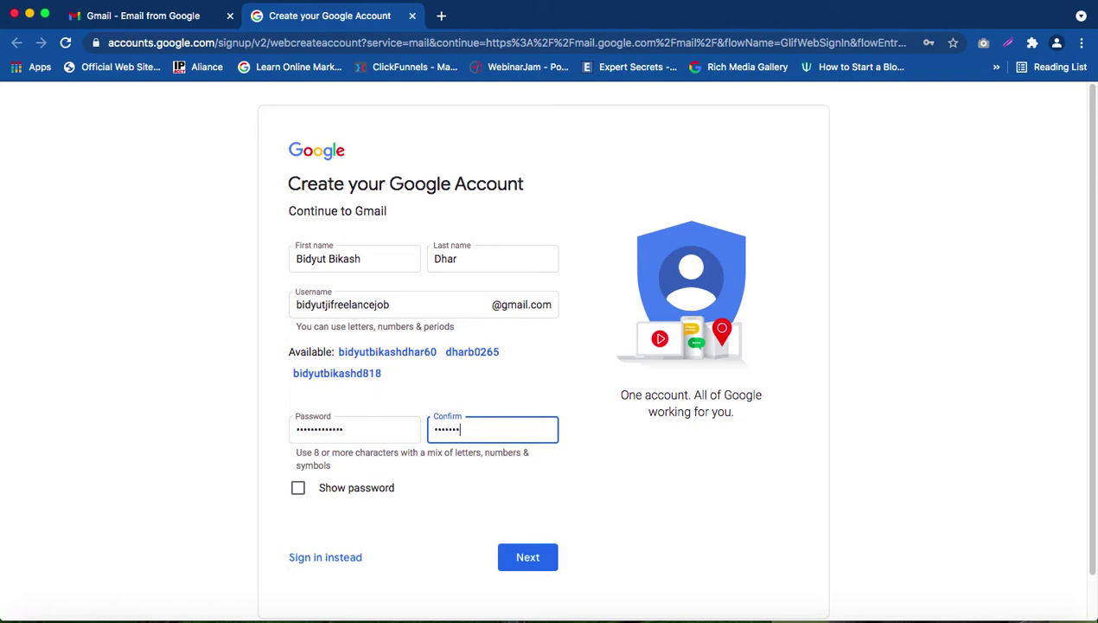
text(***)
click(441, 15)
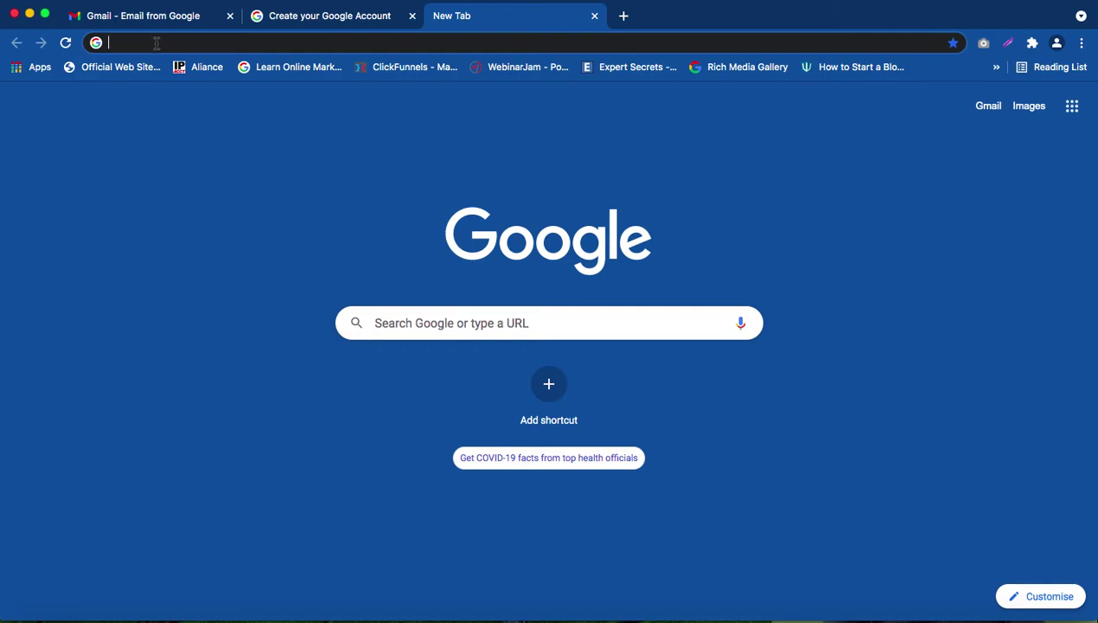
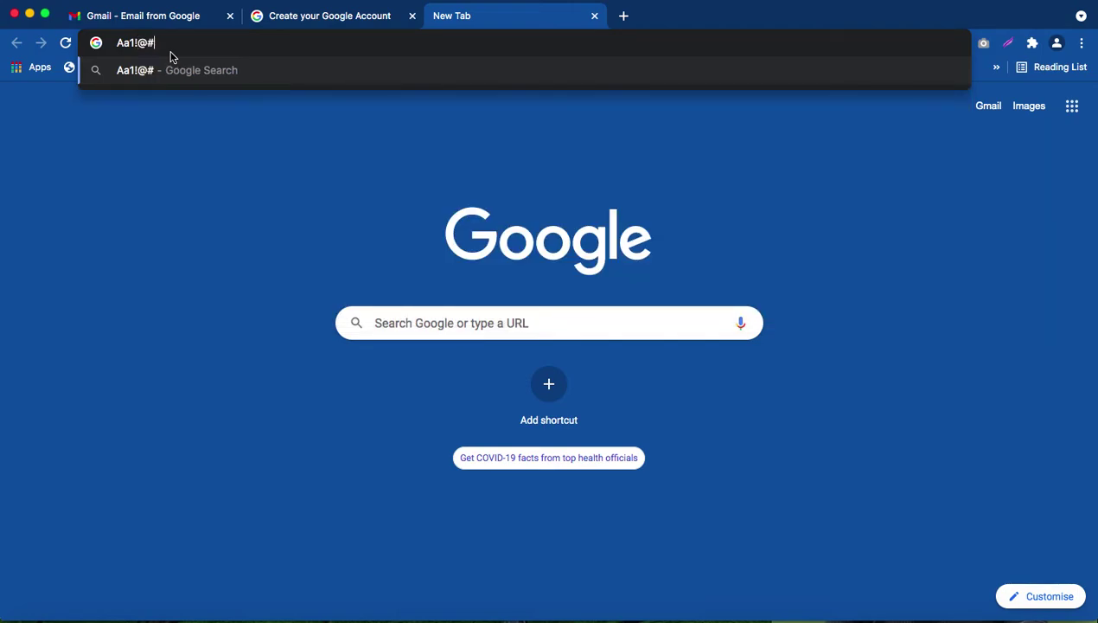
- Type sample characters 'Aa1!@#' in the new tab, then return to the sign-up form tab
drag(155, 42, 133, 43)
click(339, 19)
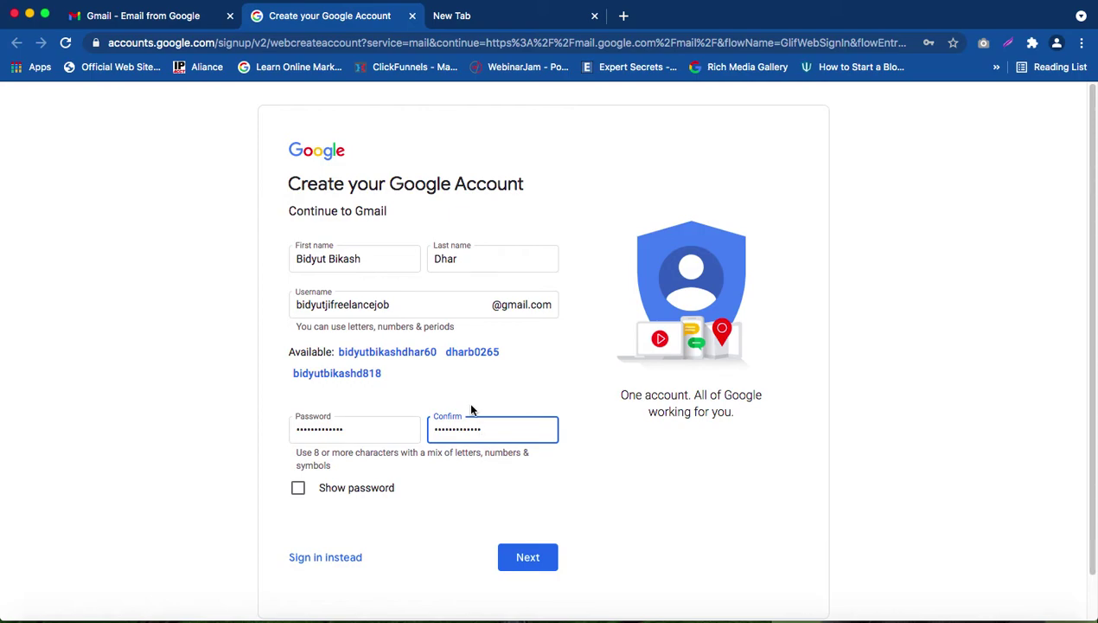
- Submit the sign-up form and save the new account's password in Chrome
click(541, 568)
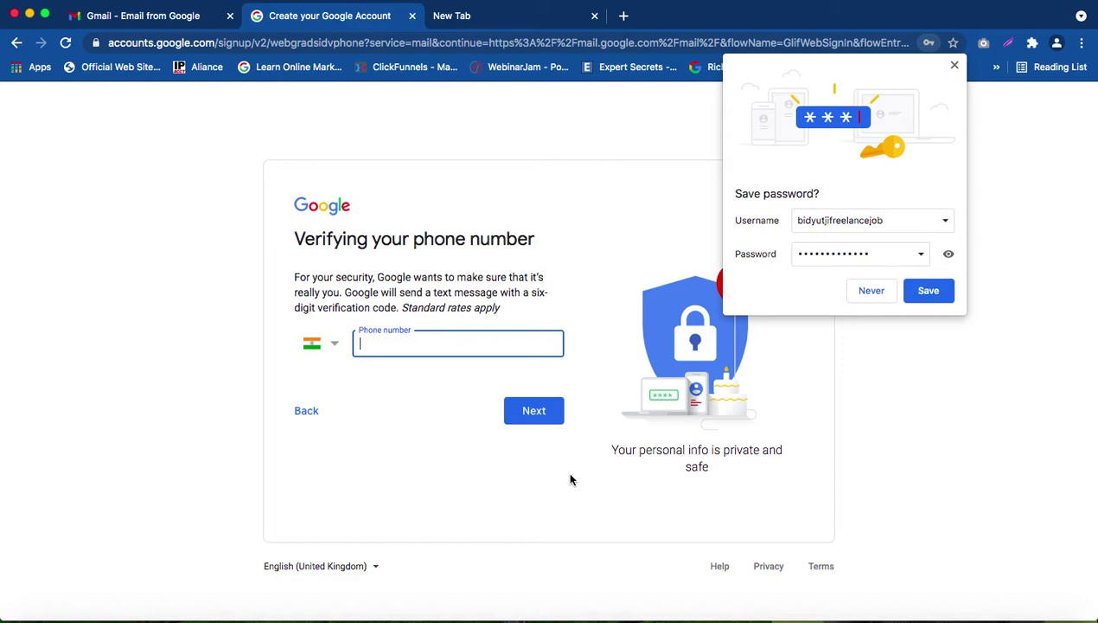
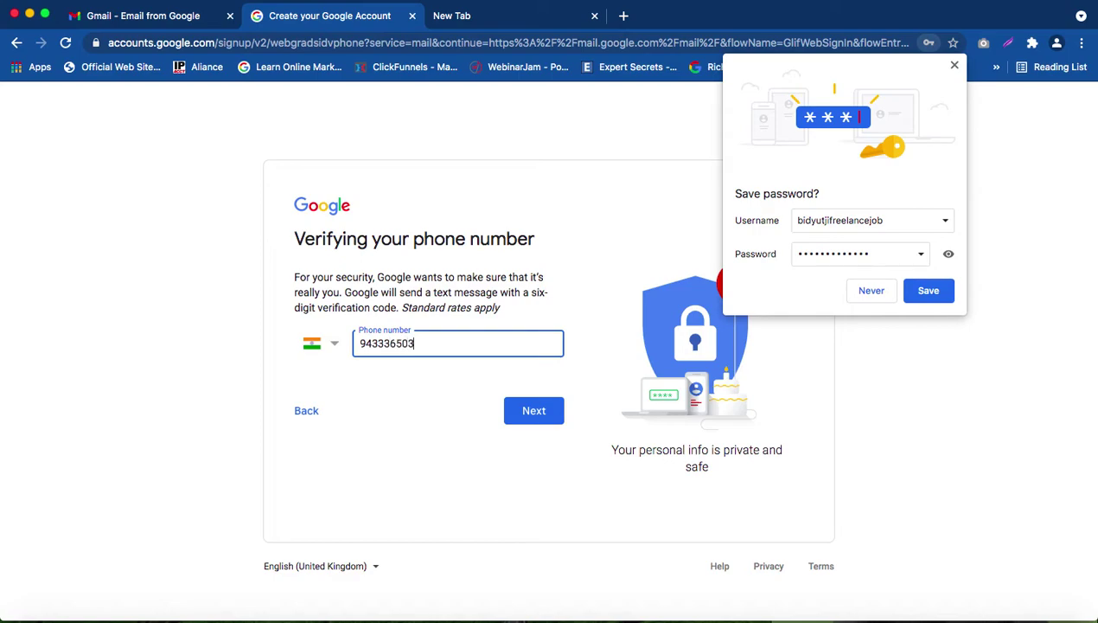
click(926, 293)
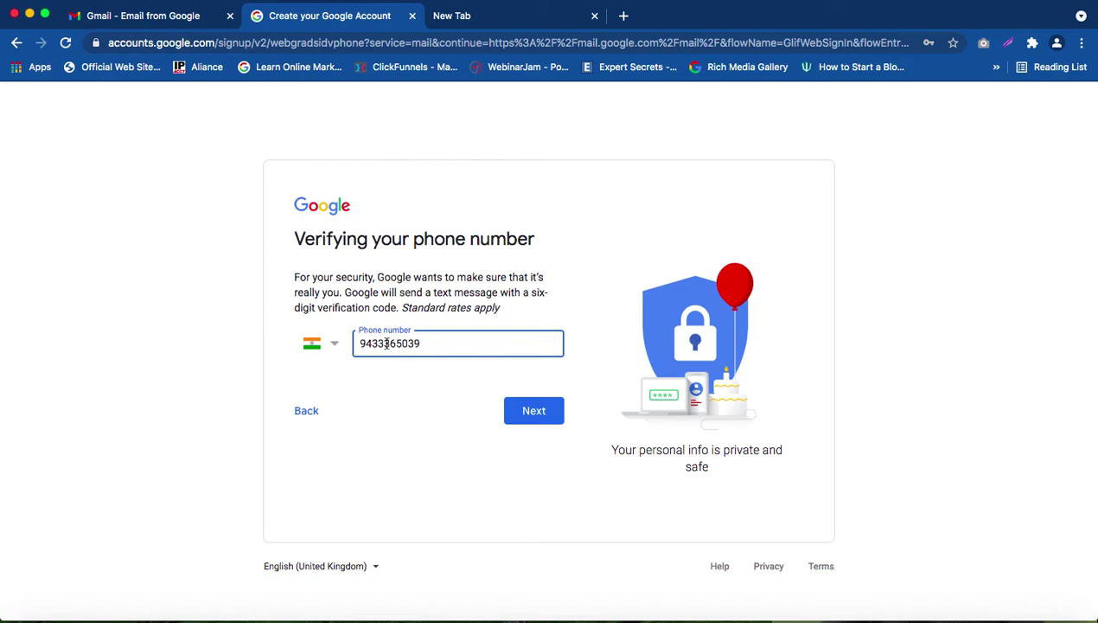
- Submit the user's phone number with India selected, then verify it with the texted code
click(334, 347)
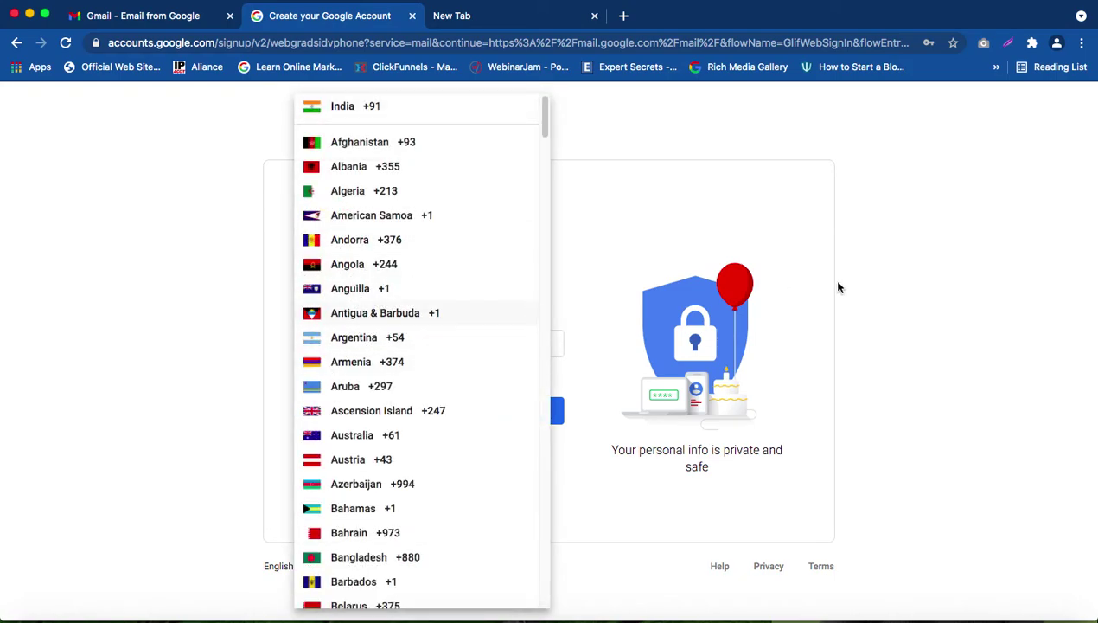
click(807, 257)
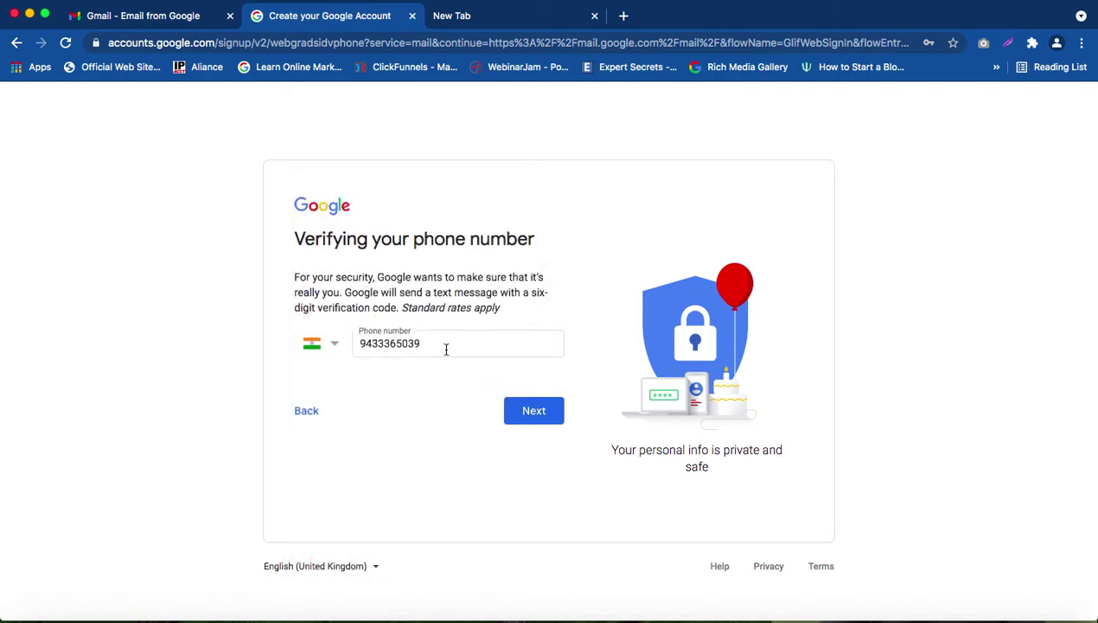
click(335, 347)
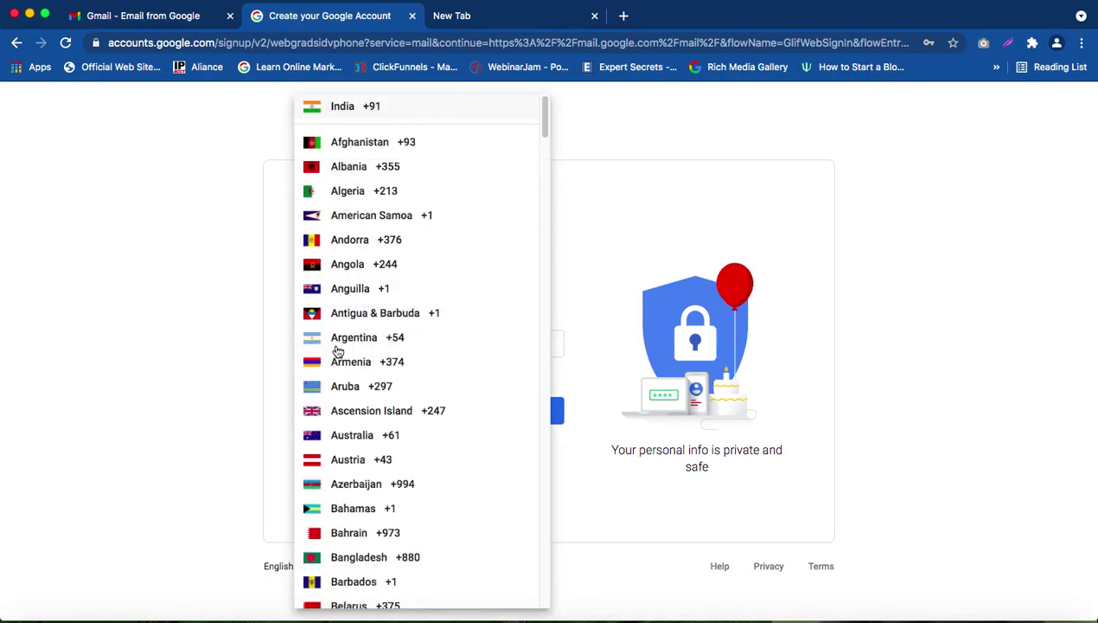
click(652, 244)
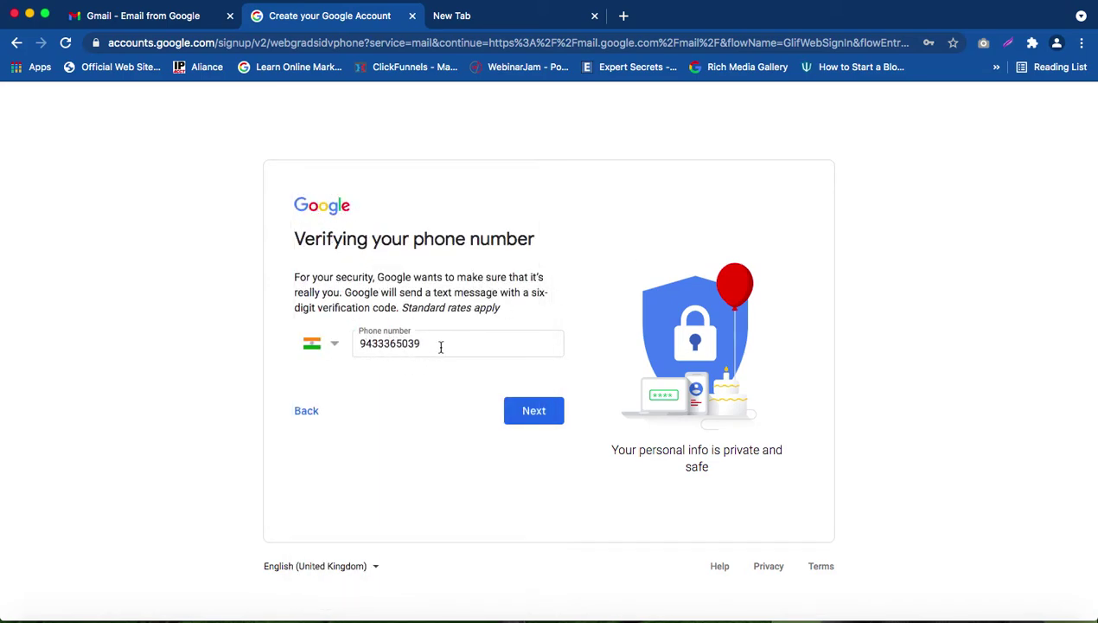
click(537, 418)
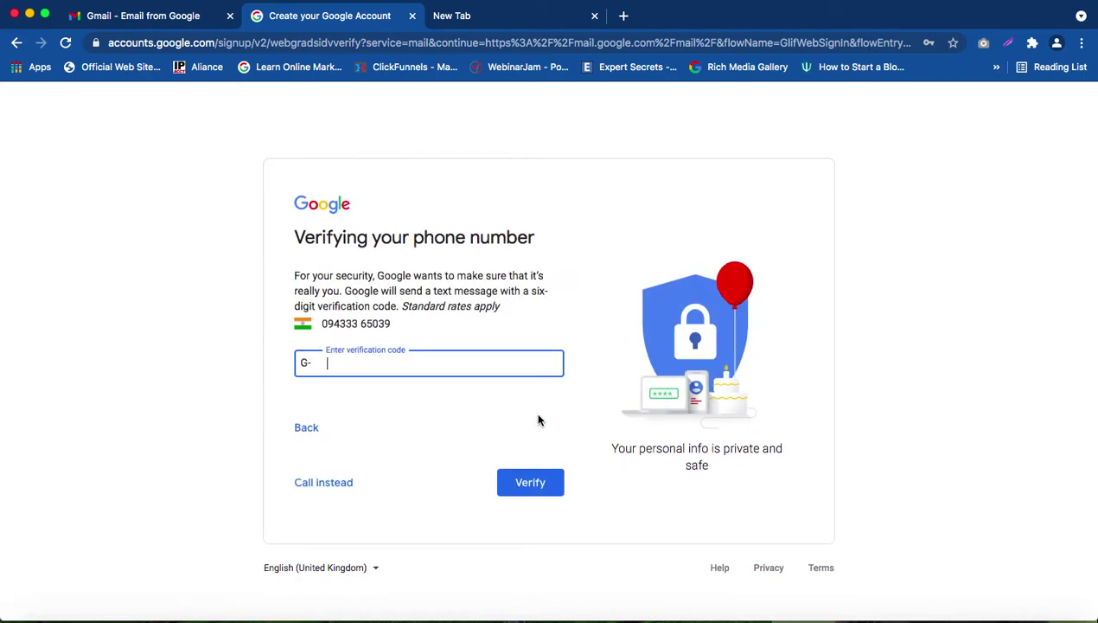
click(525, 486)
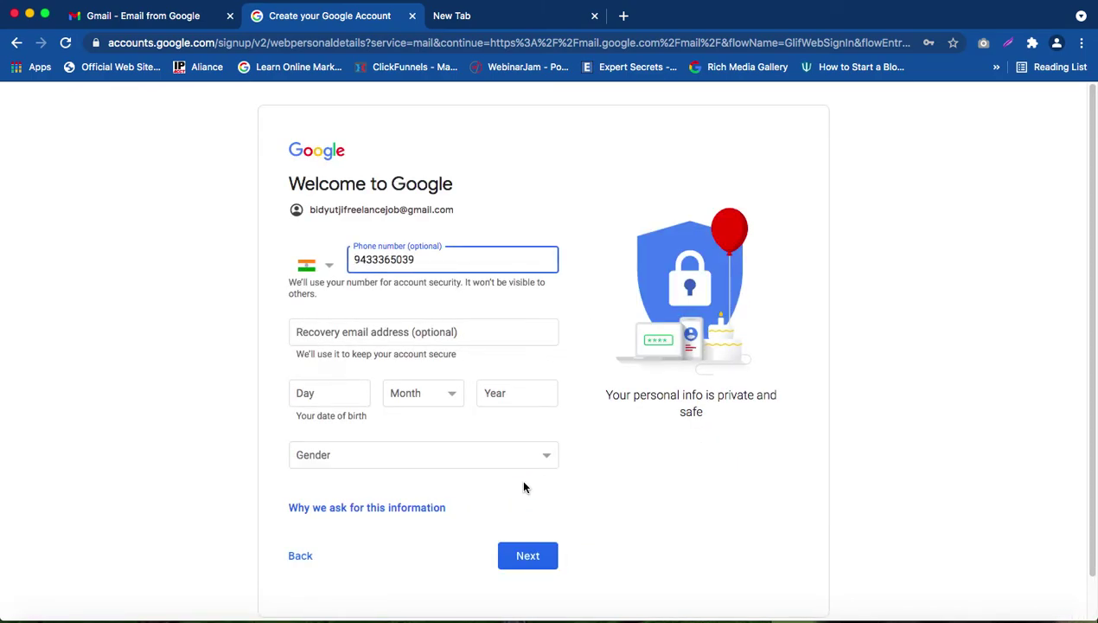
- Enter birth date 15 June 1980 and gender Male, then continue
click(386, 338)
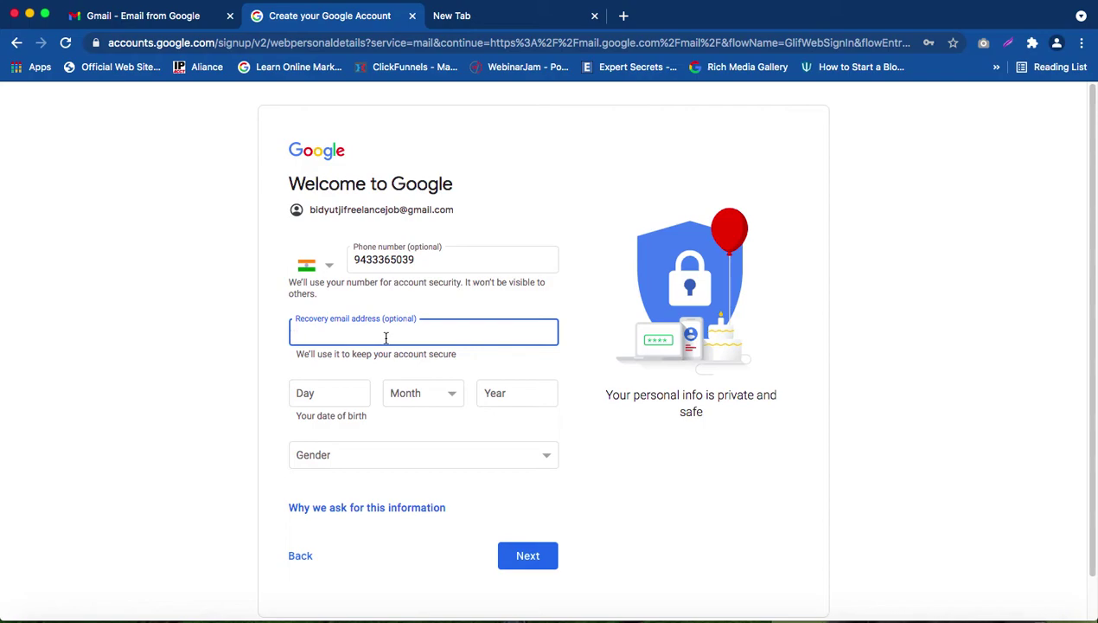
click(353, 394)
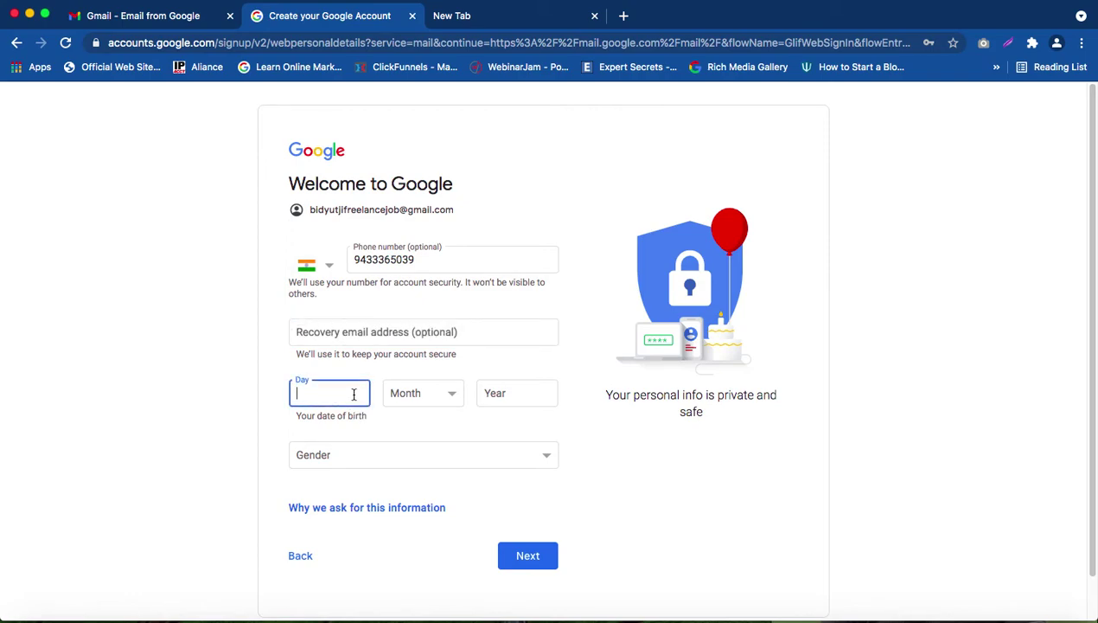
text(15)
click(421, 393)
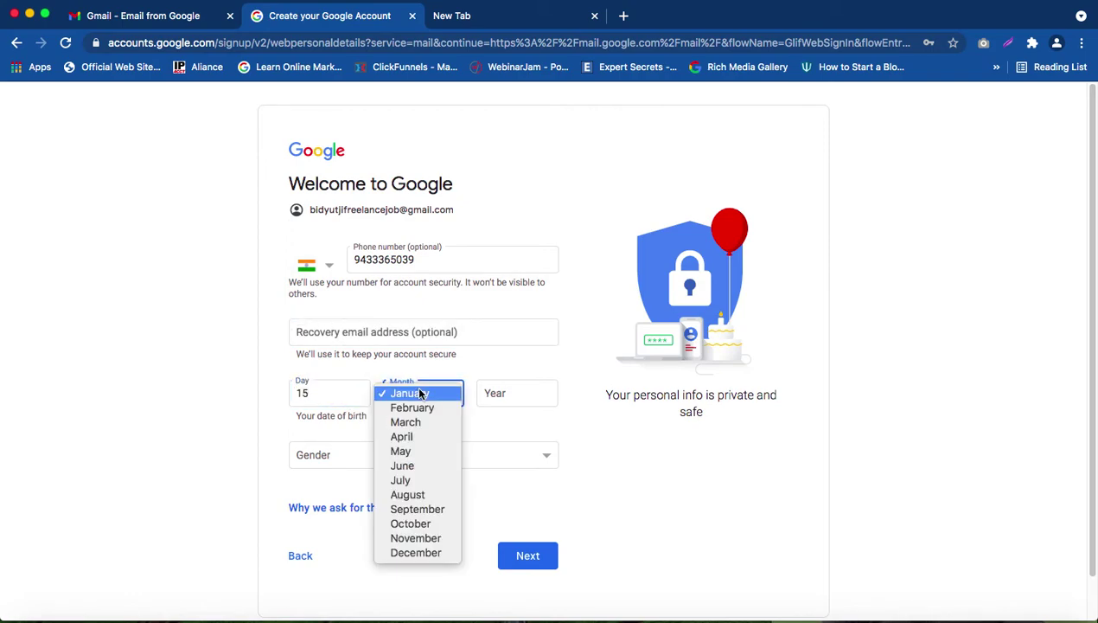
click(407, 465)
click(514, 390)
text(1980)
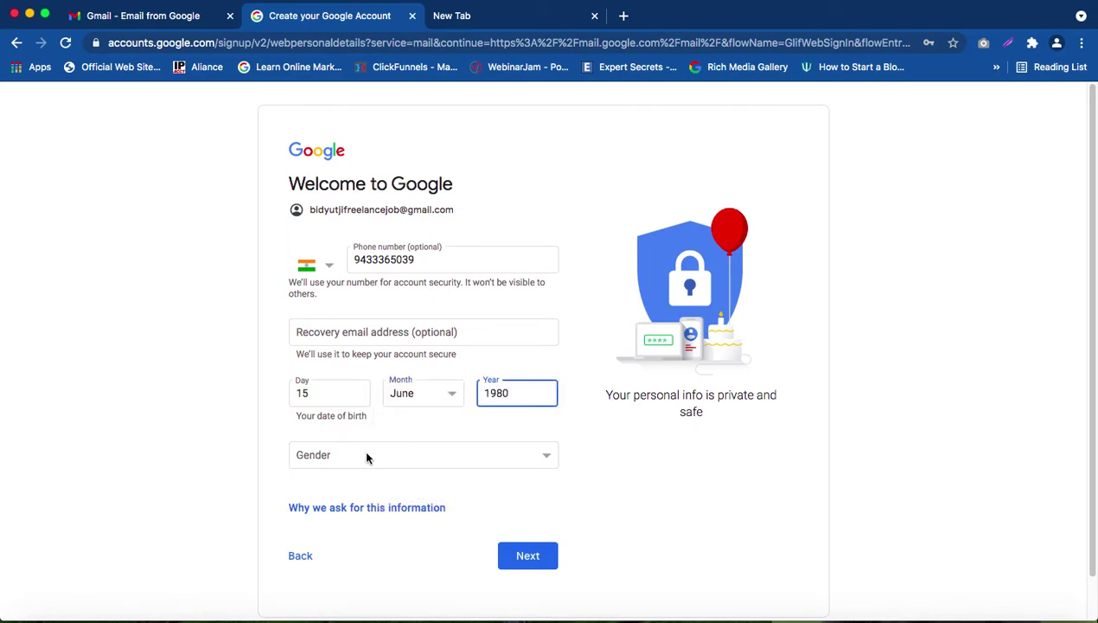
click(366, 457)
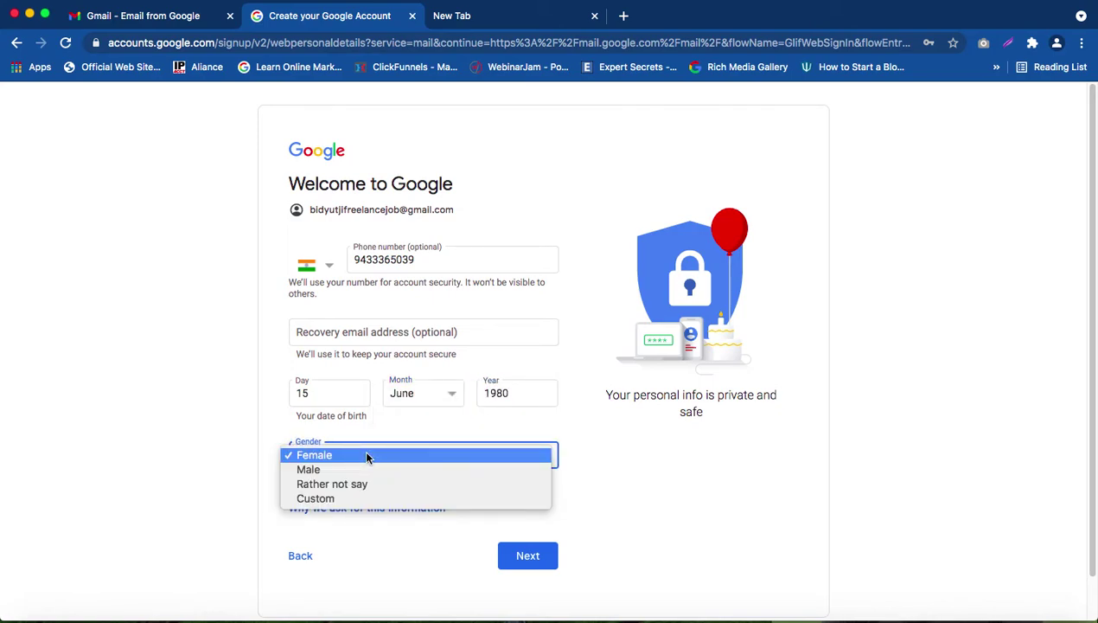
click(529, 555)
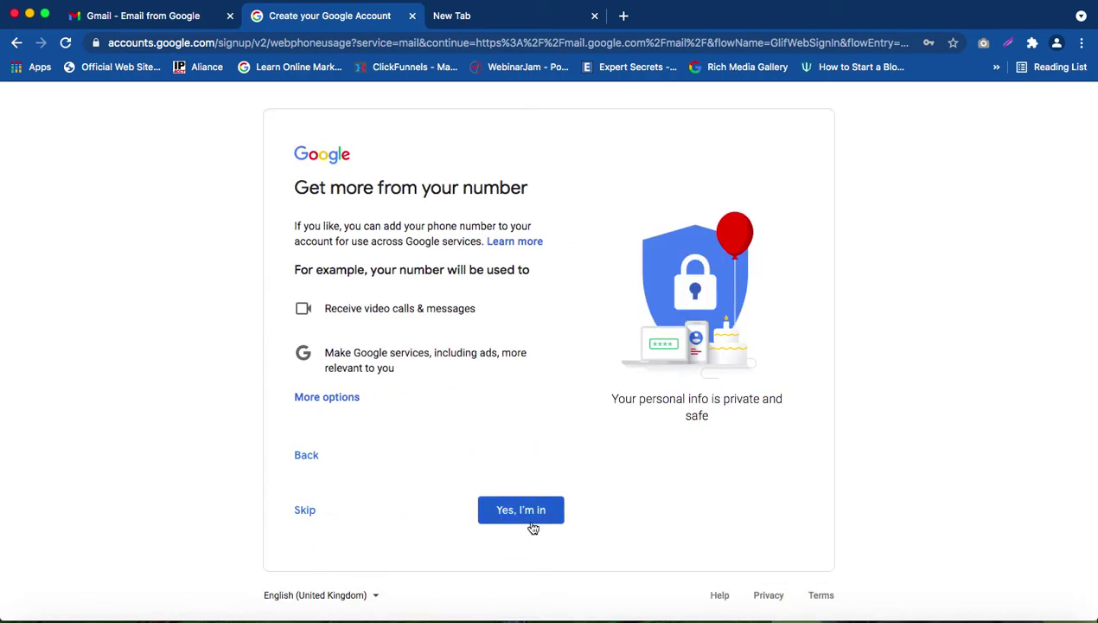
- Choose 'Yes, I'm in' for the phone number, then accept the Privacy and Terms with 'I agree'
click(528, 517)
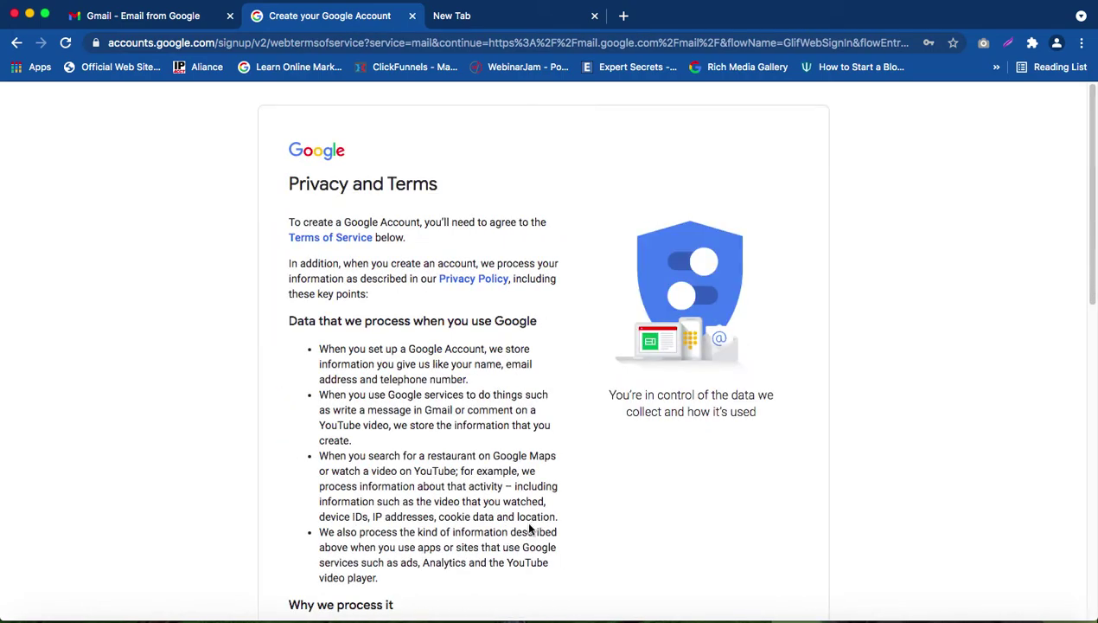
scroll(430, 360, down, 10)
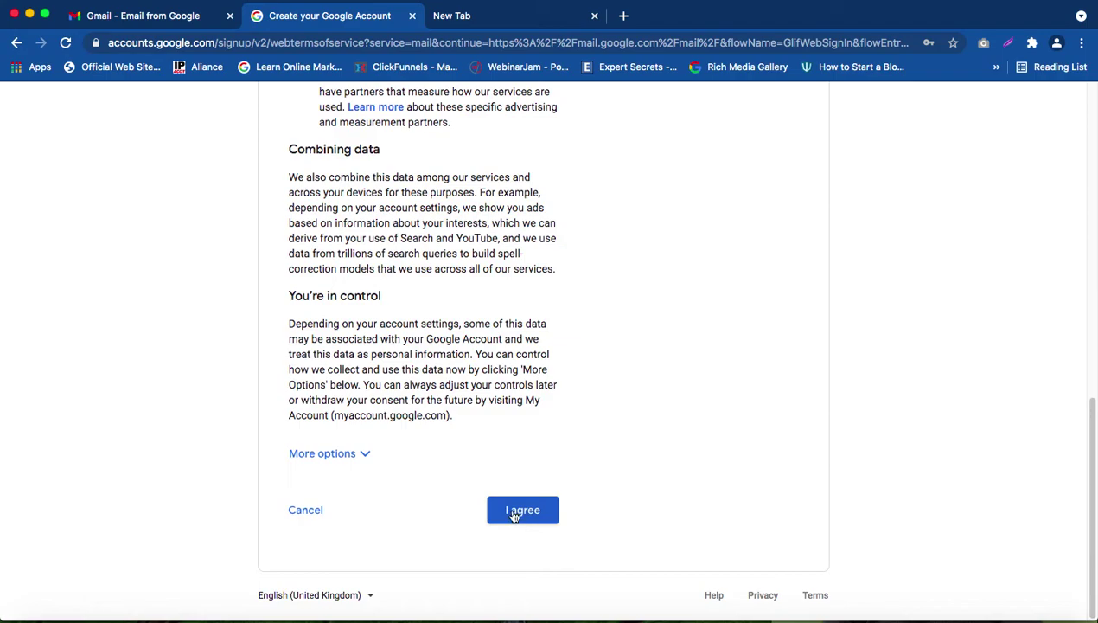
scroll(487, 414, up, 10)
scroll(490, 424, down, 10)
click(518, 512)
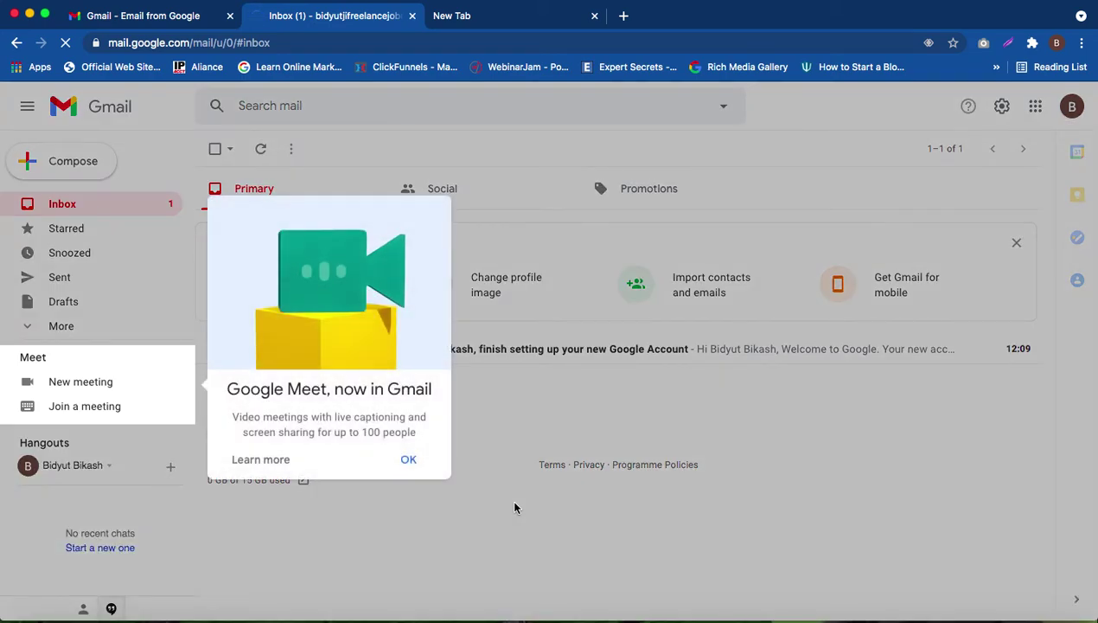
- Click OK on the 'Google Meet, now in Gmail' popup
click(408, 463)
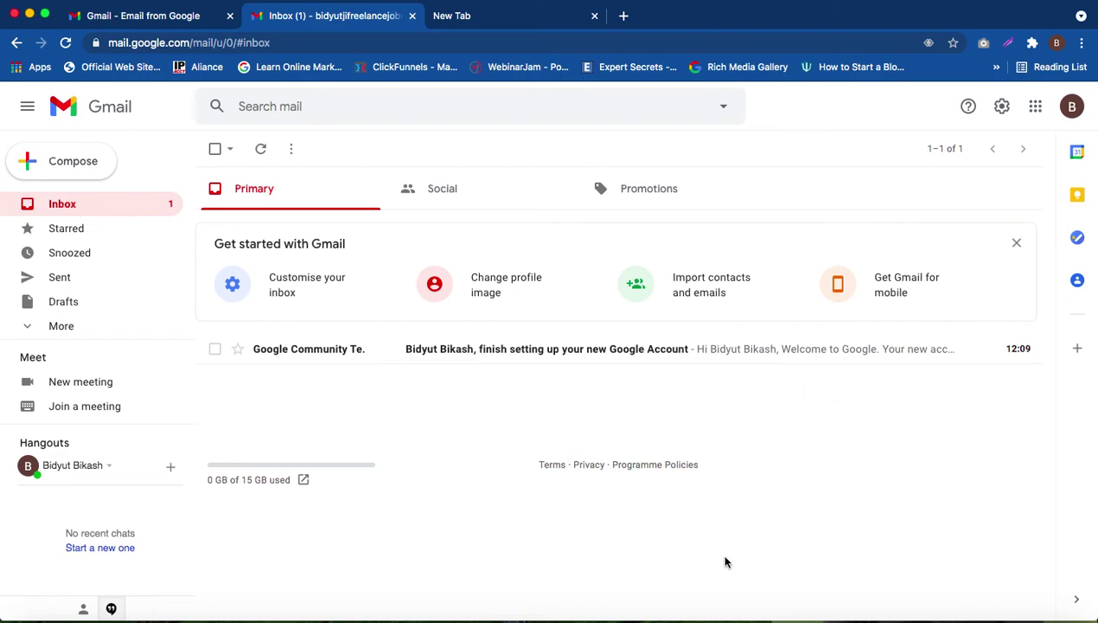
click(29, 14)
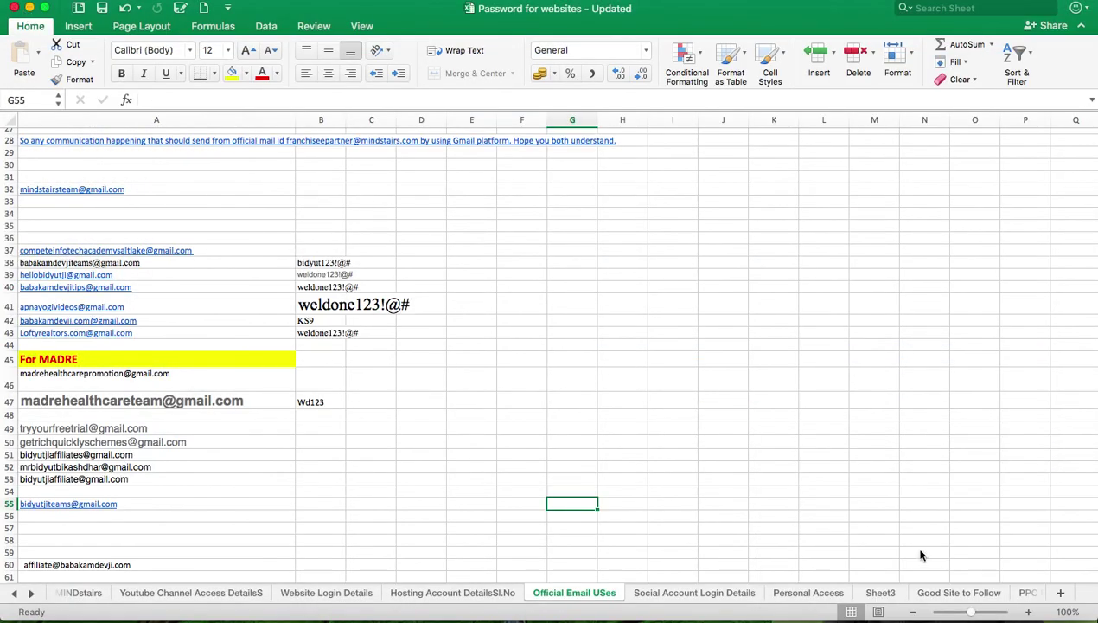
click(1000, 616)
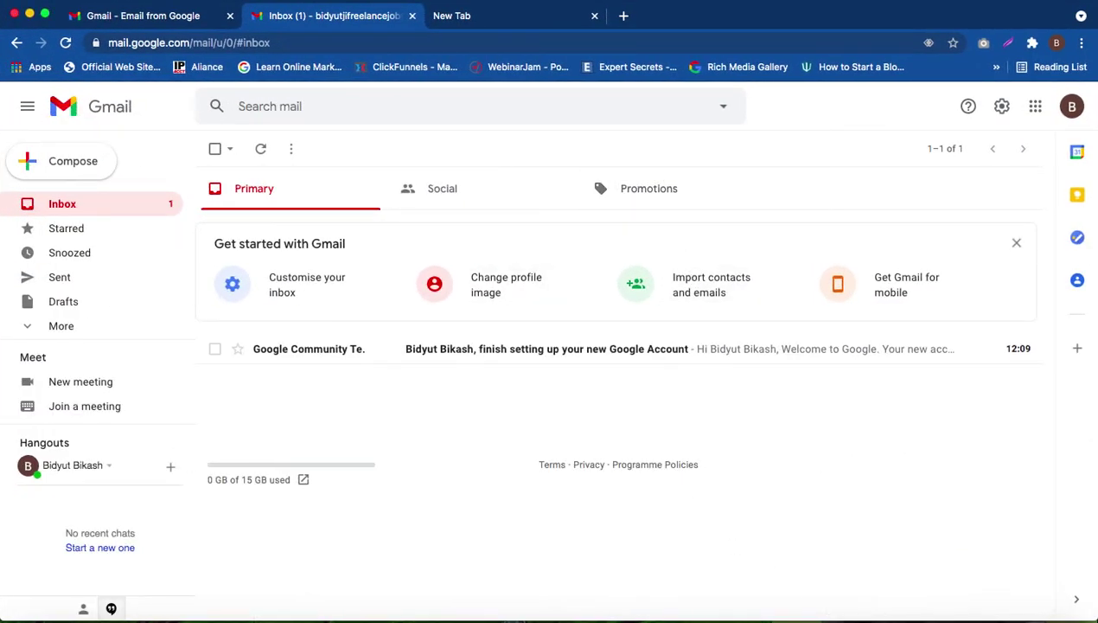
- Start a new webcam movie recording in QuickTime Player
click(878, 616)
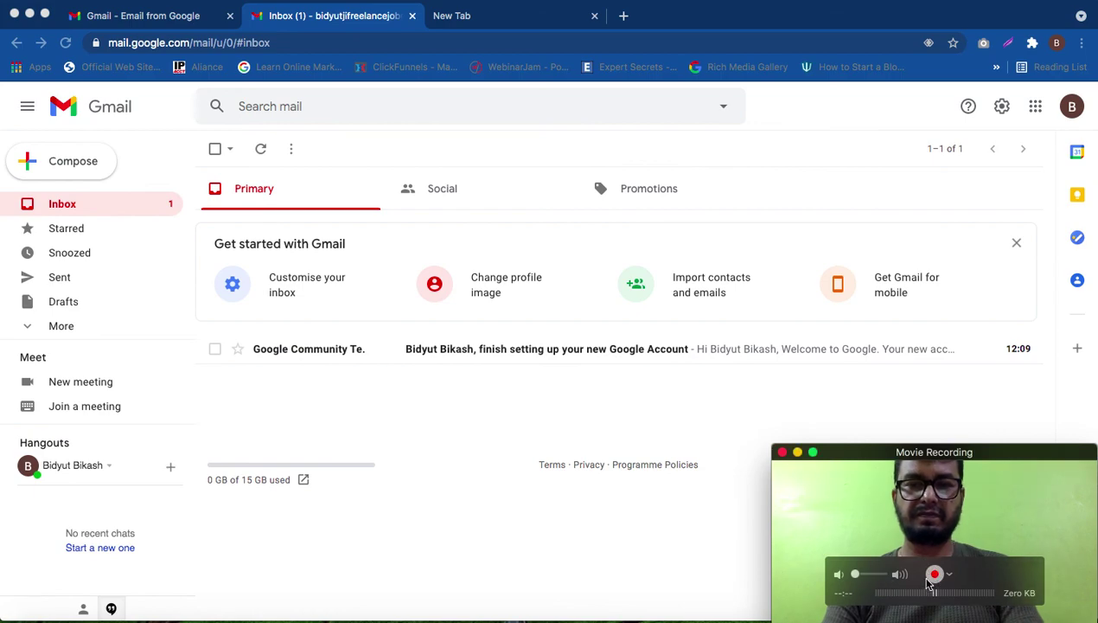
click(934, 575)
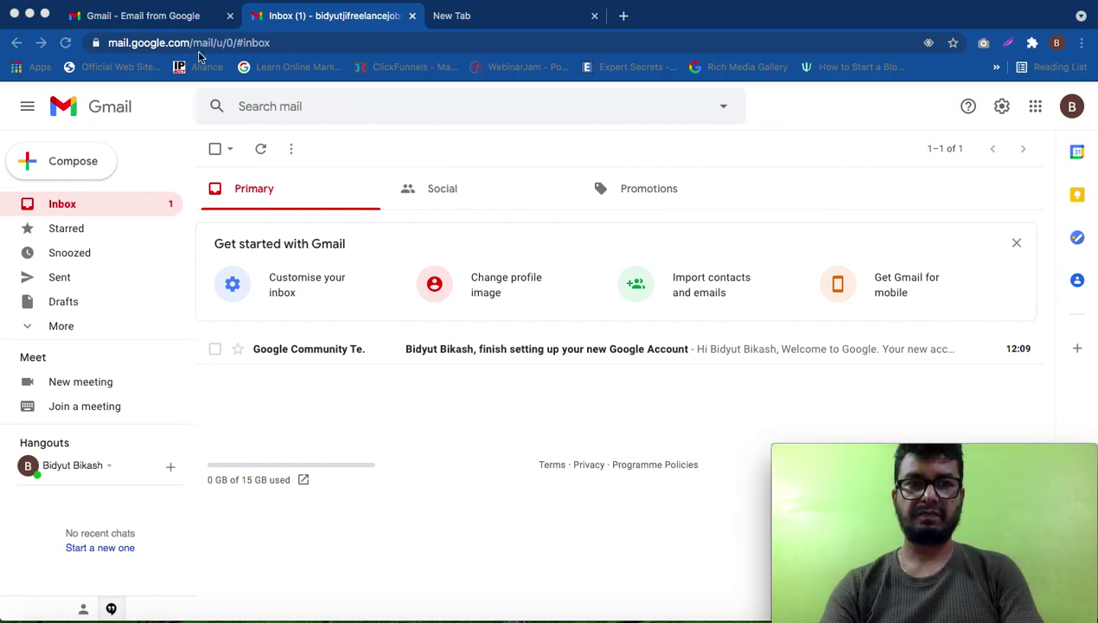
click(150, 0)
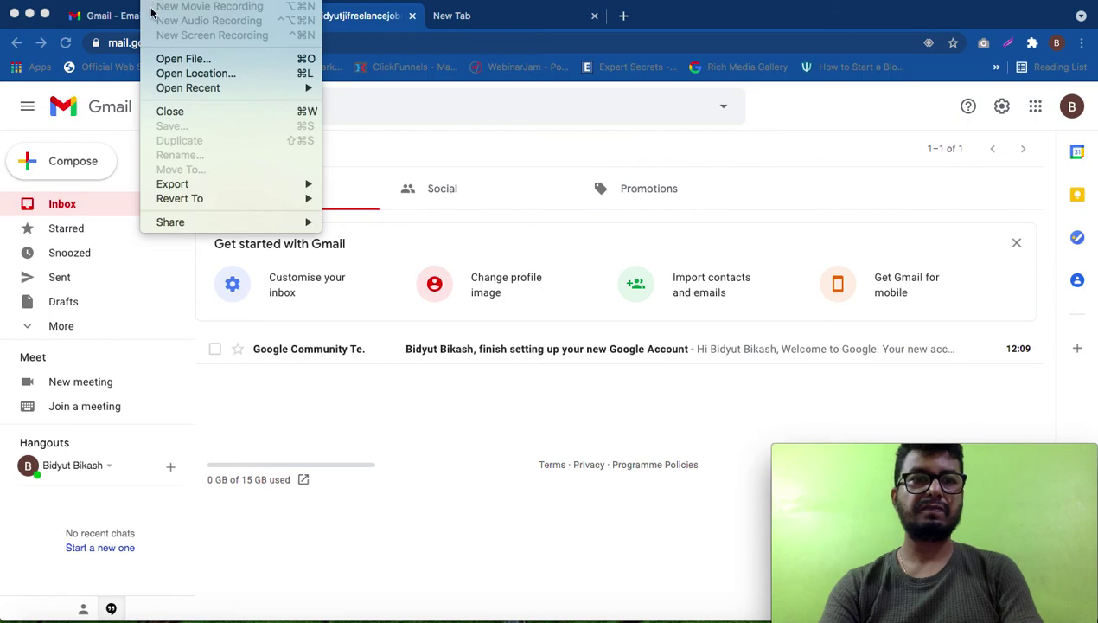
mouse_move(85, 3)
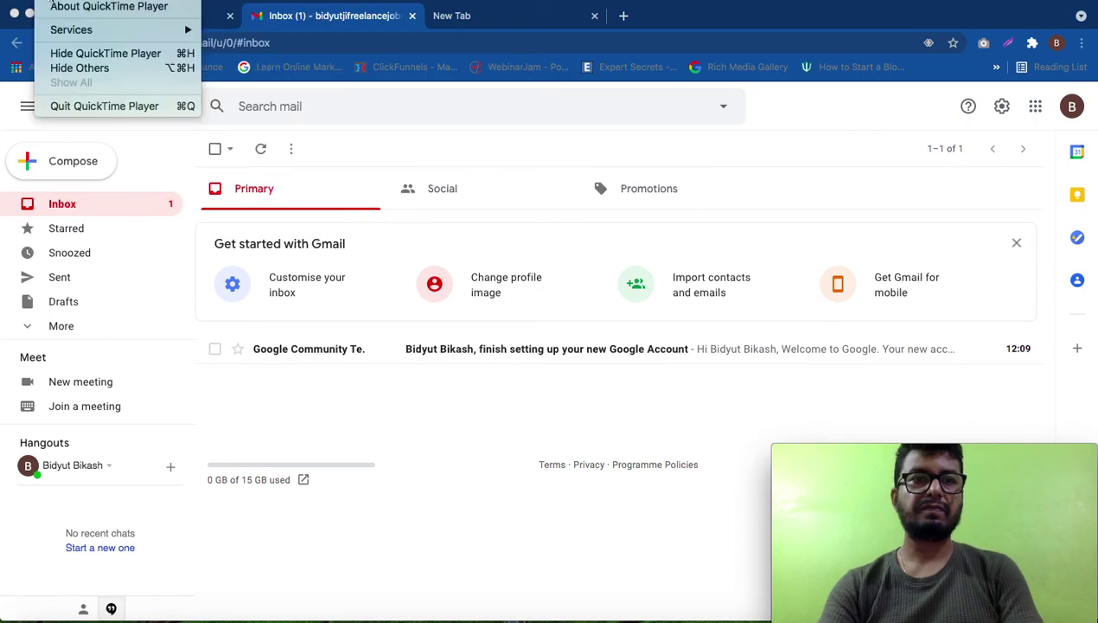
key(Escape)
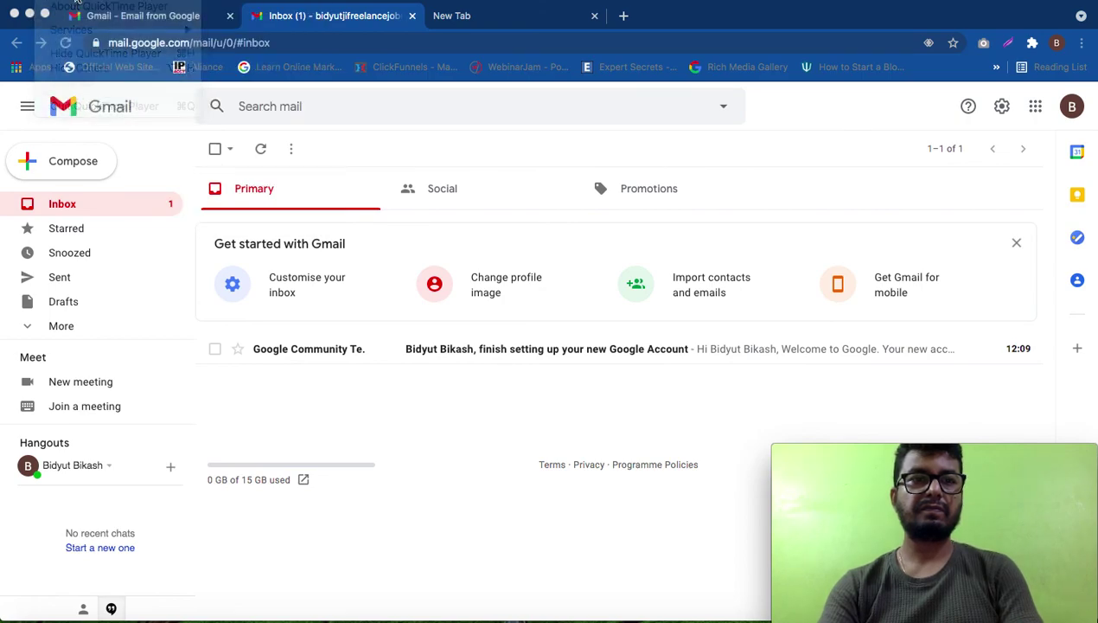
- Close the movie recording, save it to Downloads, and show QuickTime's Dock recordings list
click(152, 2)
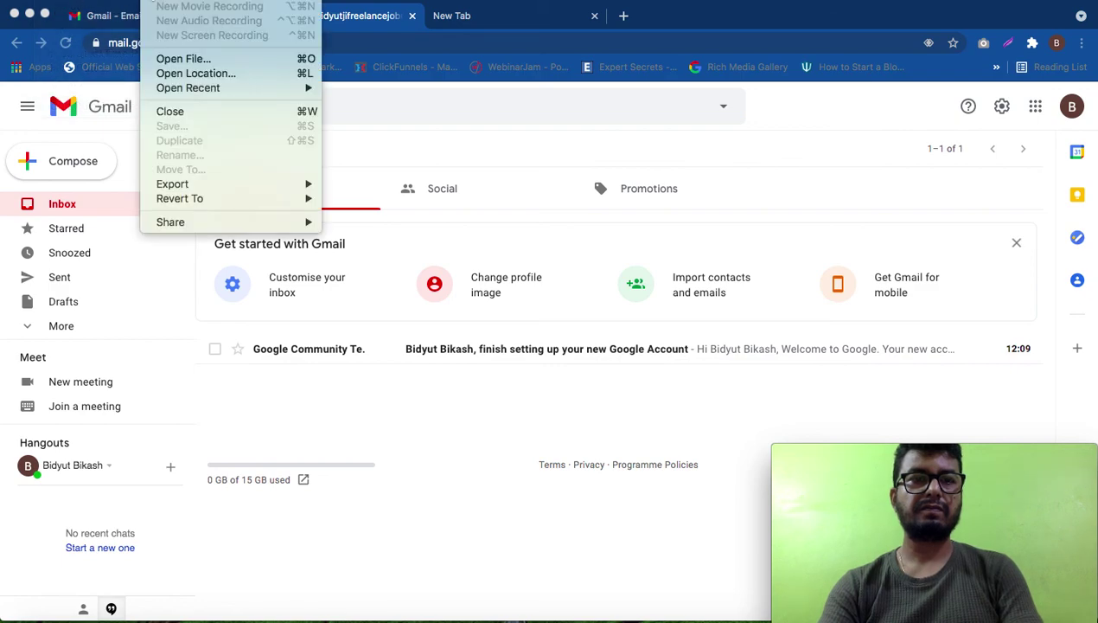
click(192, 111)
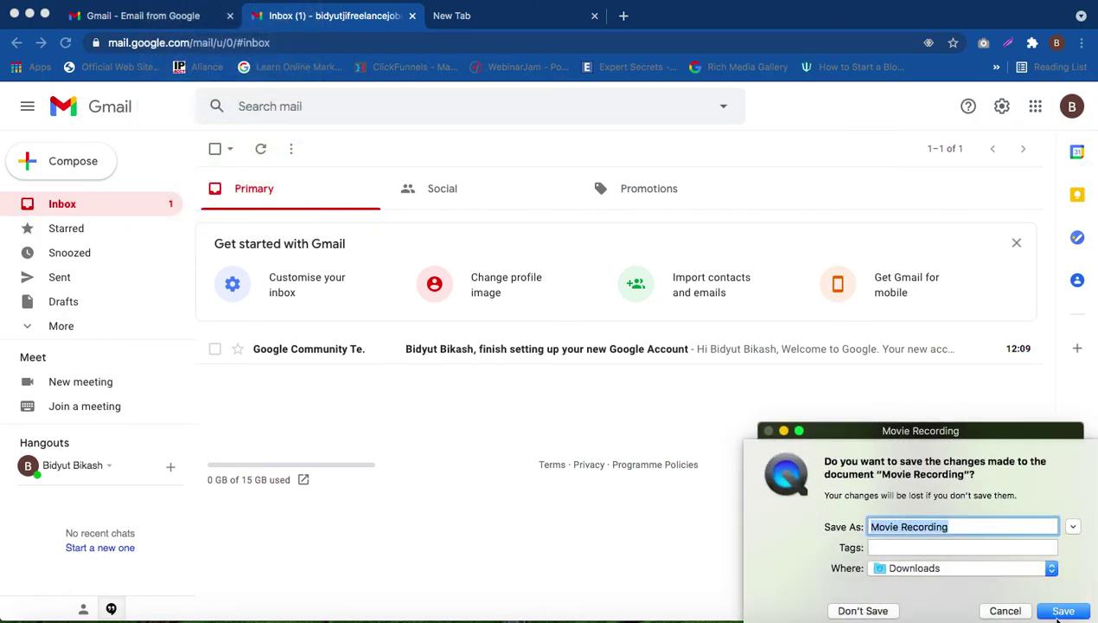
click(1062, 611)
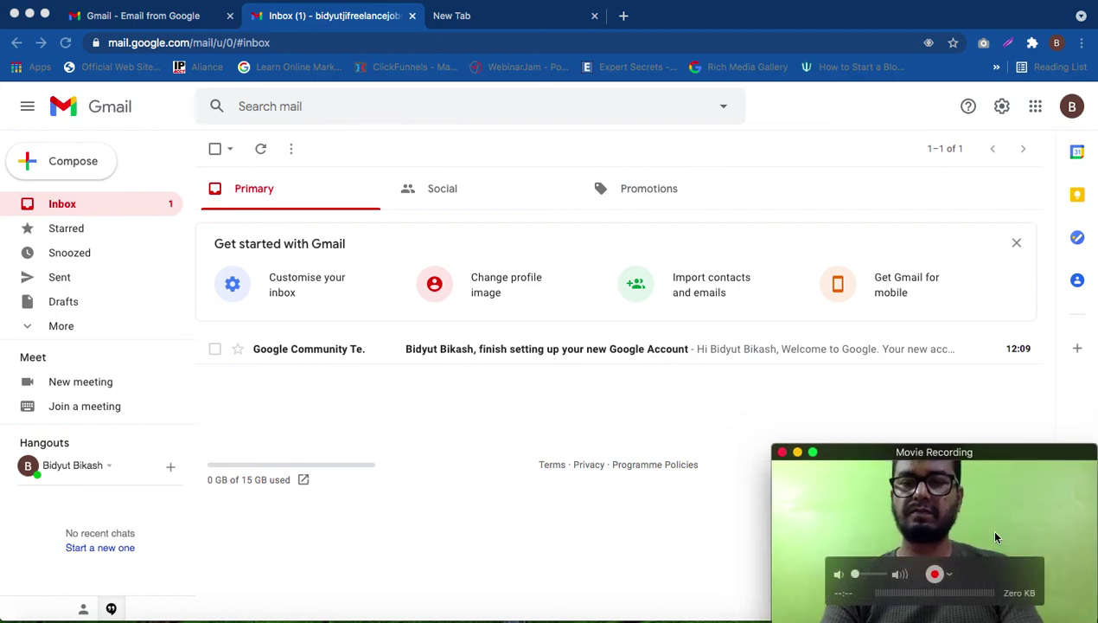
click(781, 452)
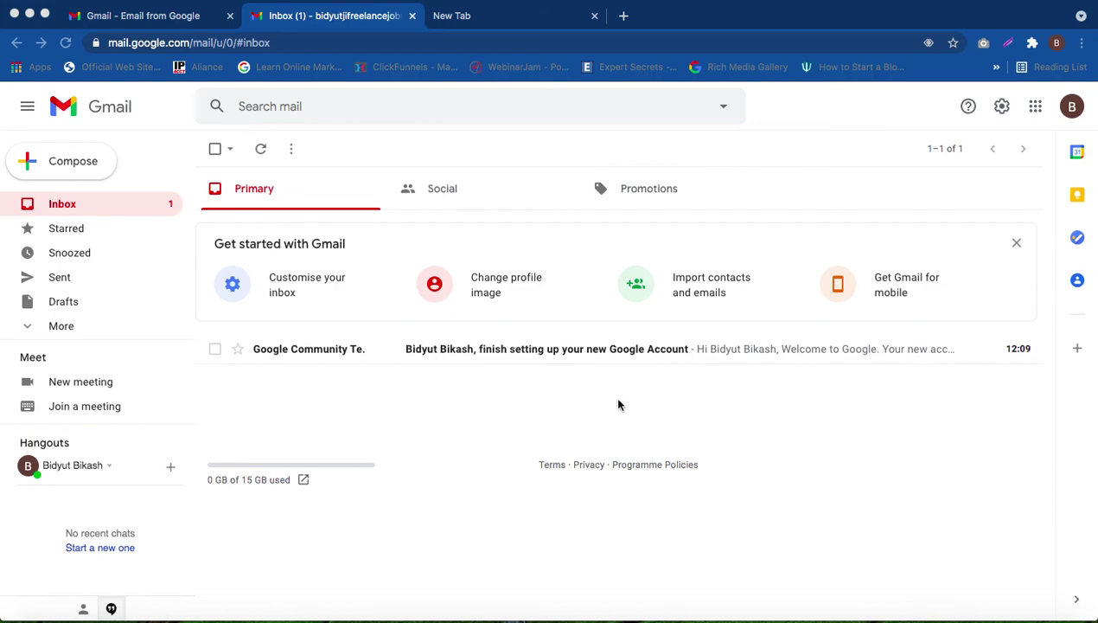
right_click(878, 612)
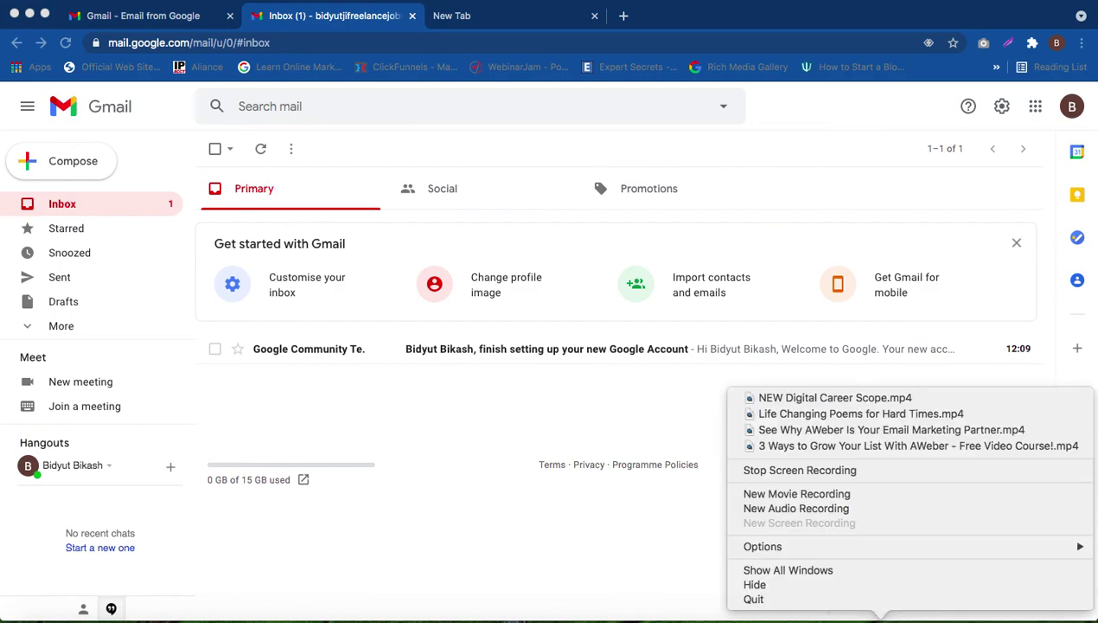